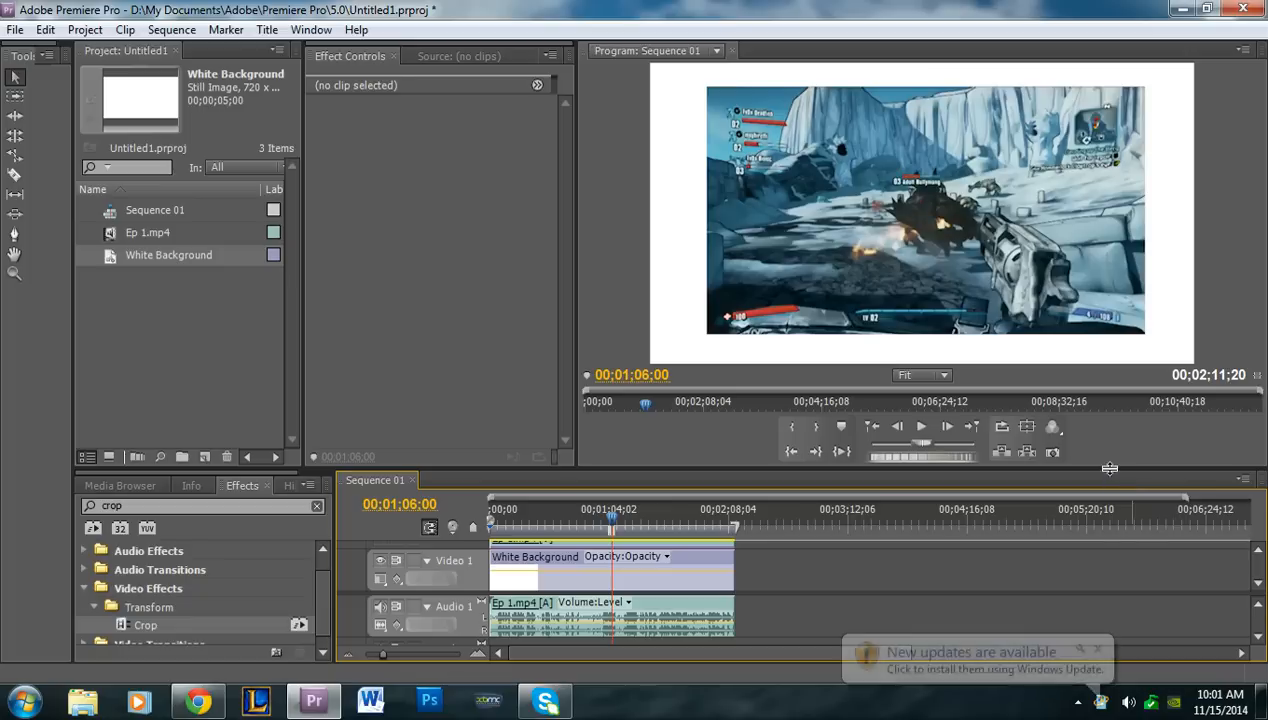
- Enlarge the timeline area and extend the sequence's work area to end at about 00;06;16;01
click(1097, 651)
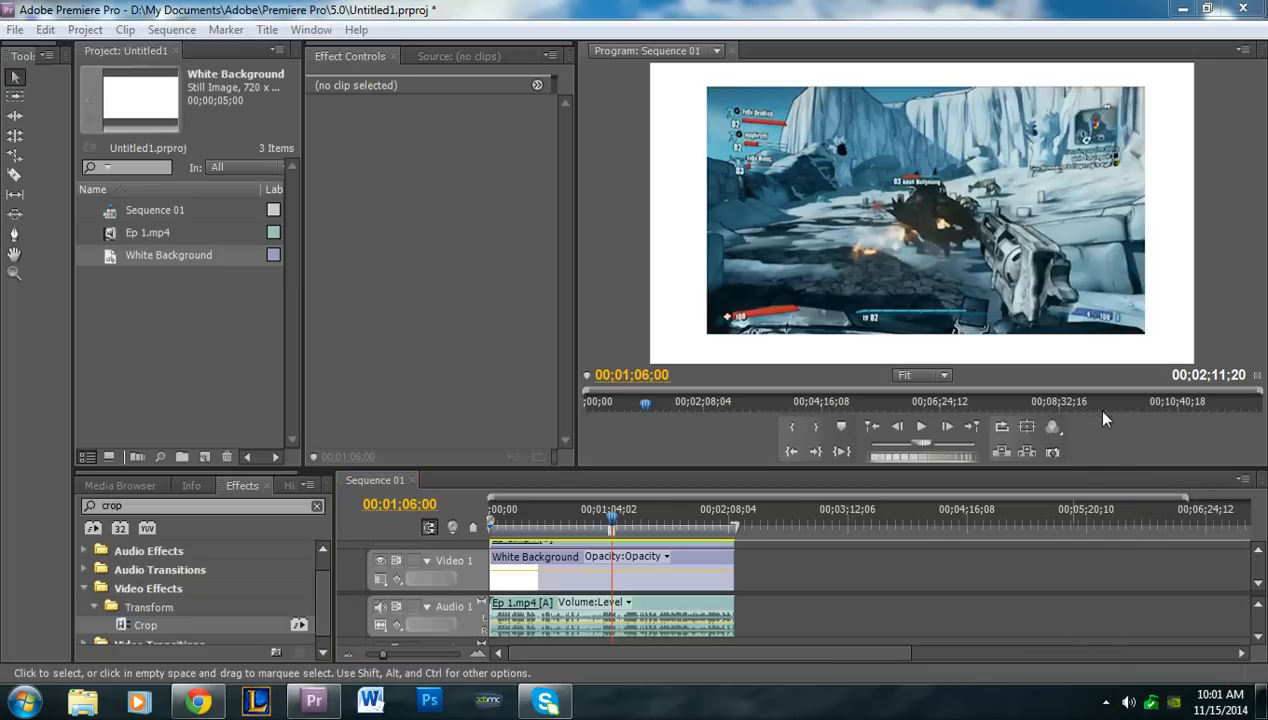
drag(1106, 468, 1096, 445)
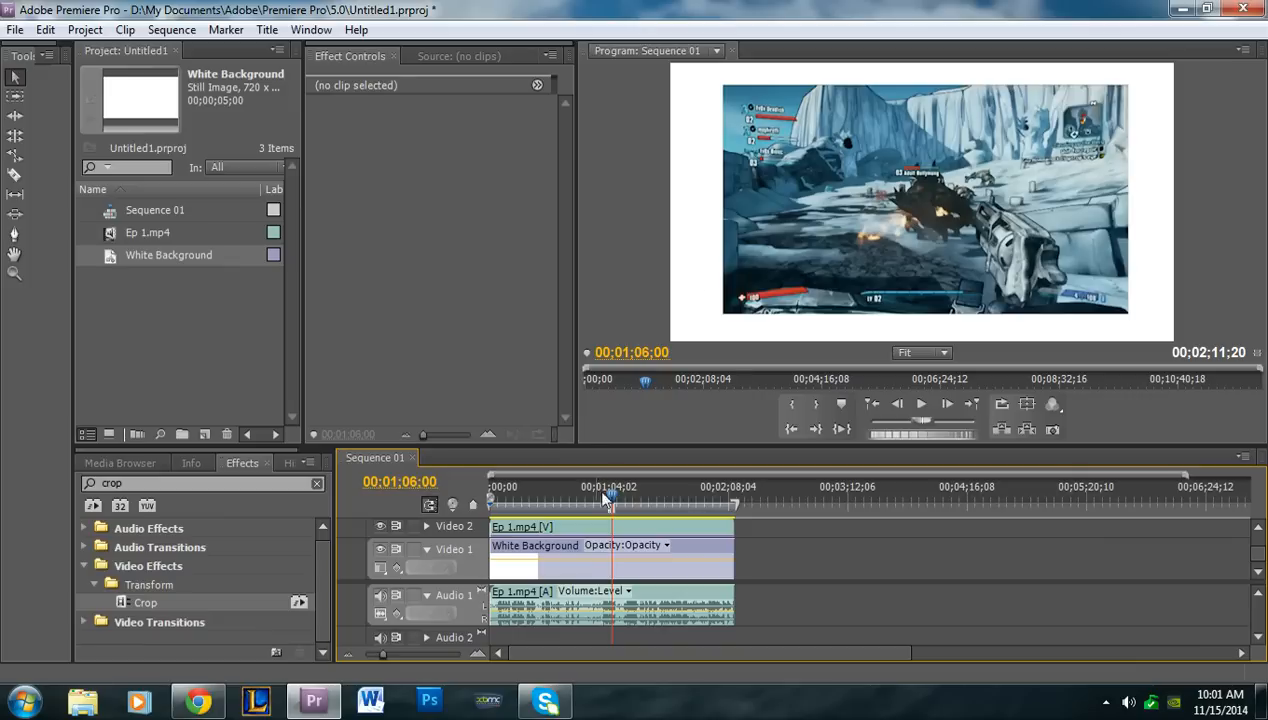
drag(736, 507, 1190, 502)
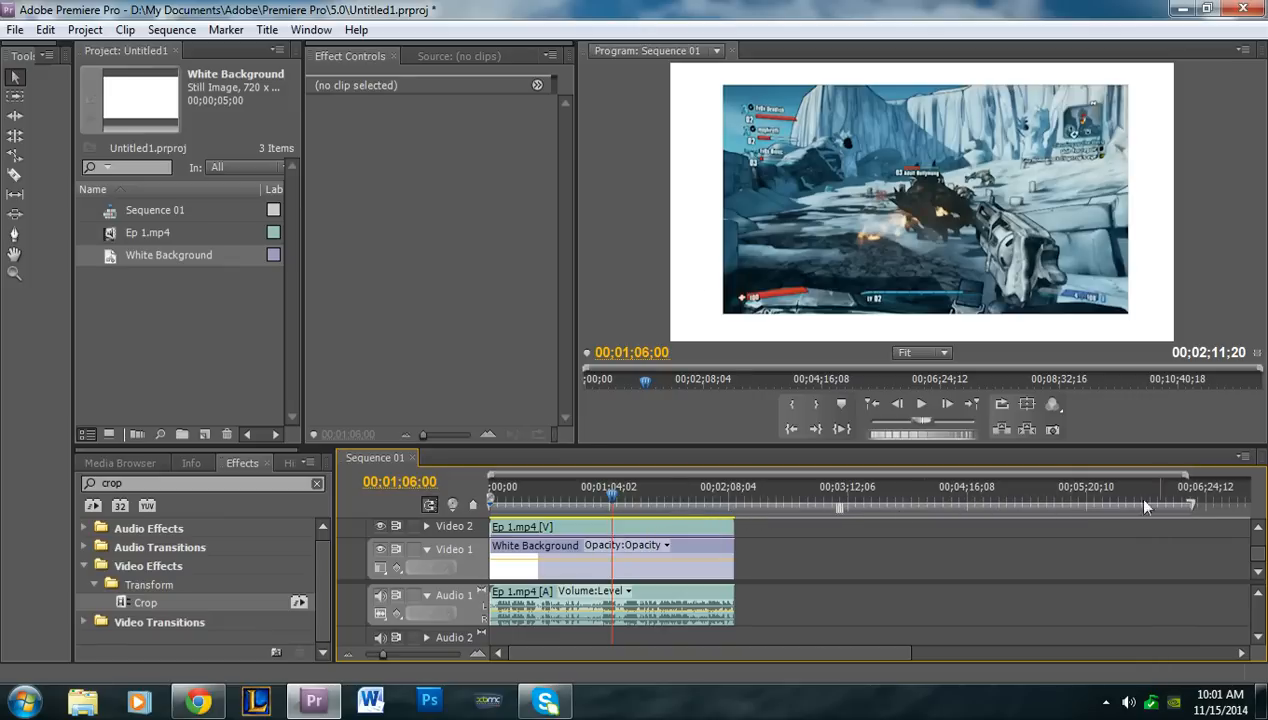
- Place a second copy of Ep 1.mp4 on Video 2, starting at 00;02;50;14 after the first clip
drag(620, 503, 808, 514)
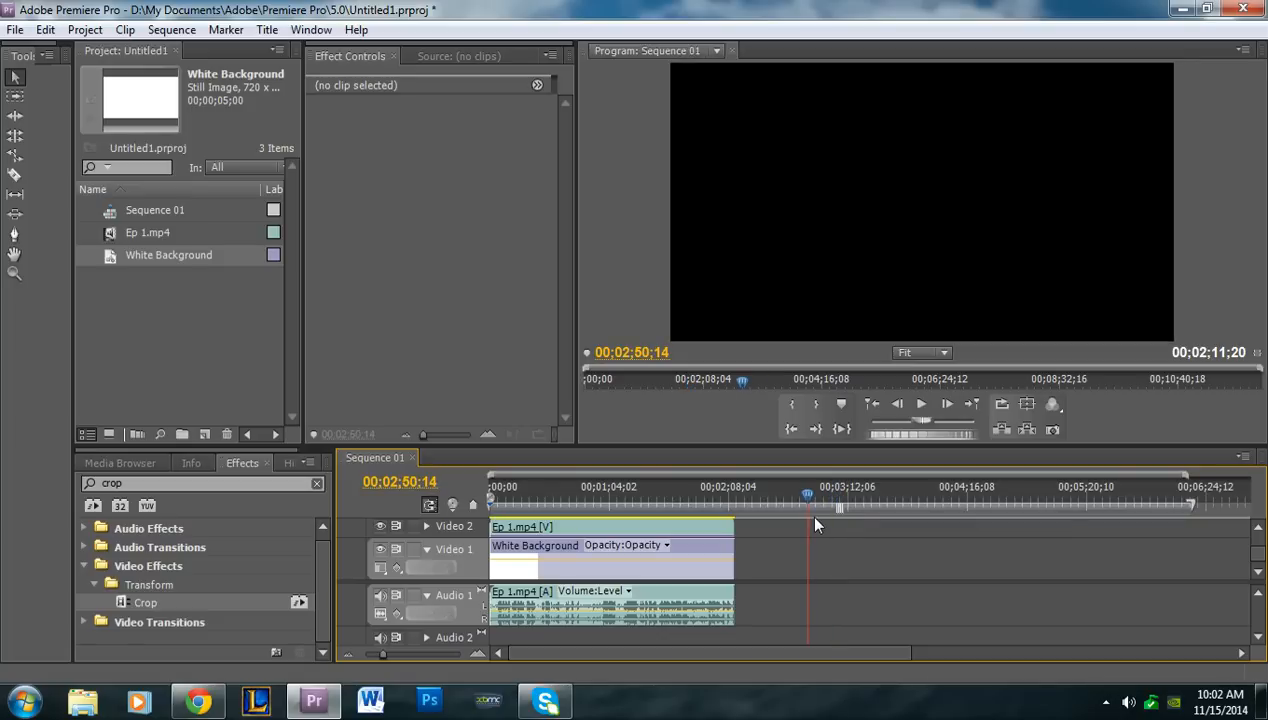
click(118, 232)
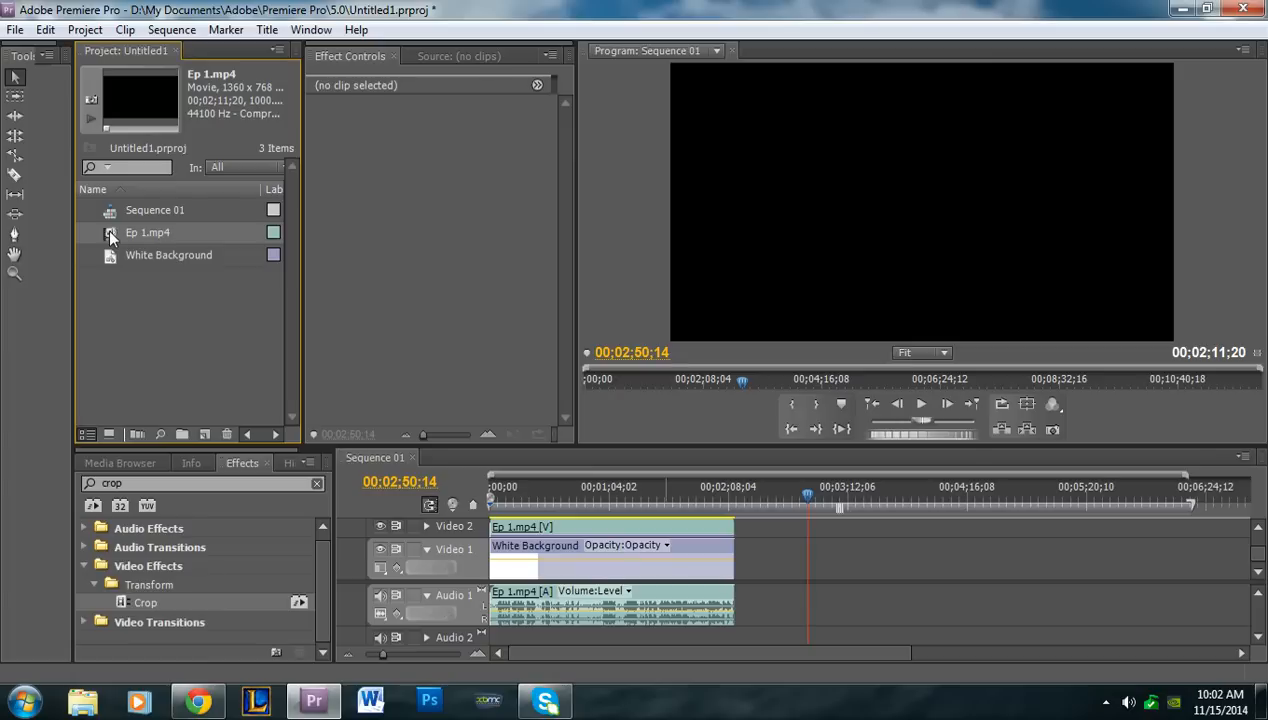
drag(110, 232, 822, 553)
drag(748, 527, 748, 527)
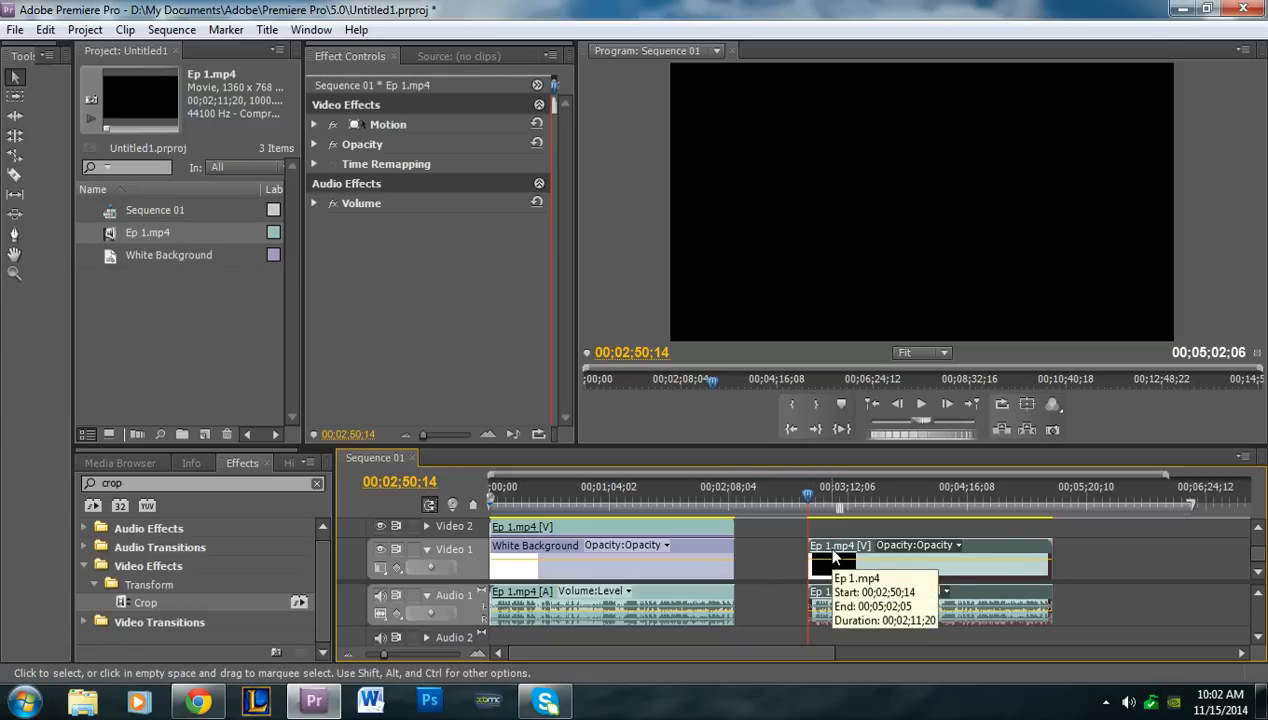
drag(832, 550, 826, 527)
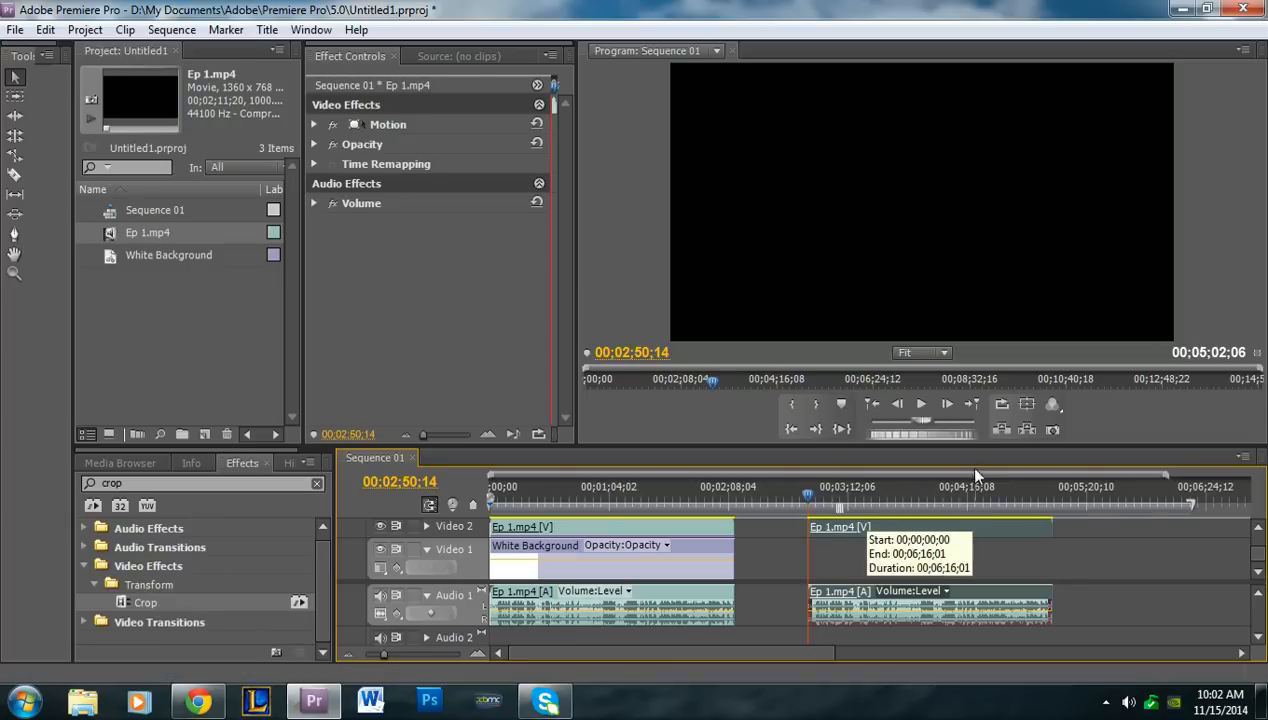
- Preview the second Ep 1.mp4 clip at 00;03;29;00 and reduce its scale to 48
click(856, 496)
drag(858, 501, 881, 502)
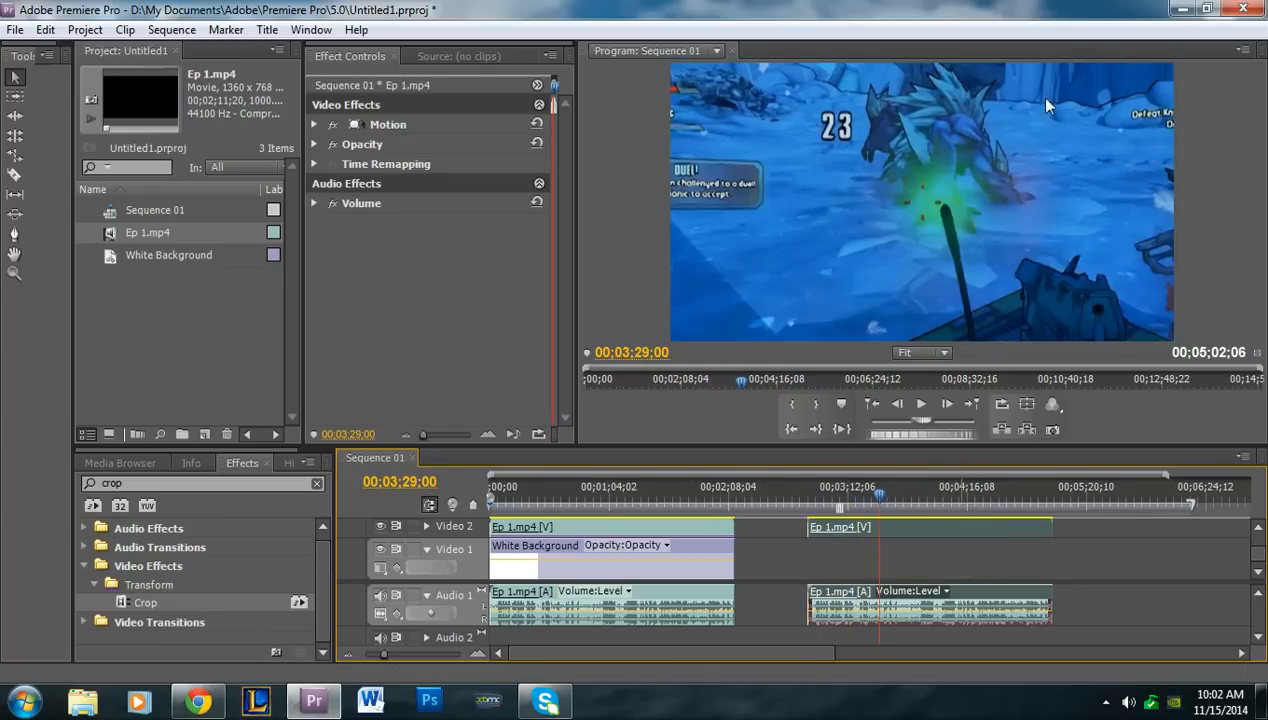
click(313, 125)
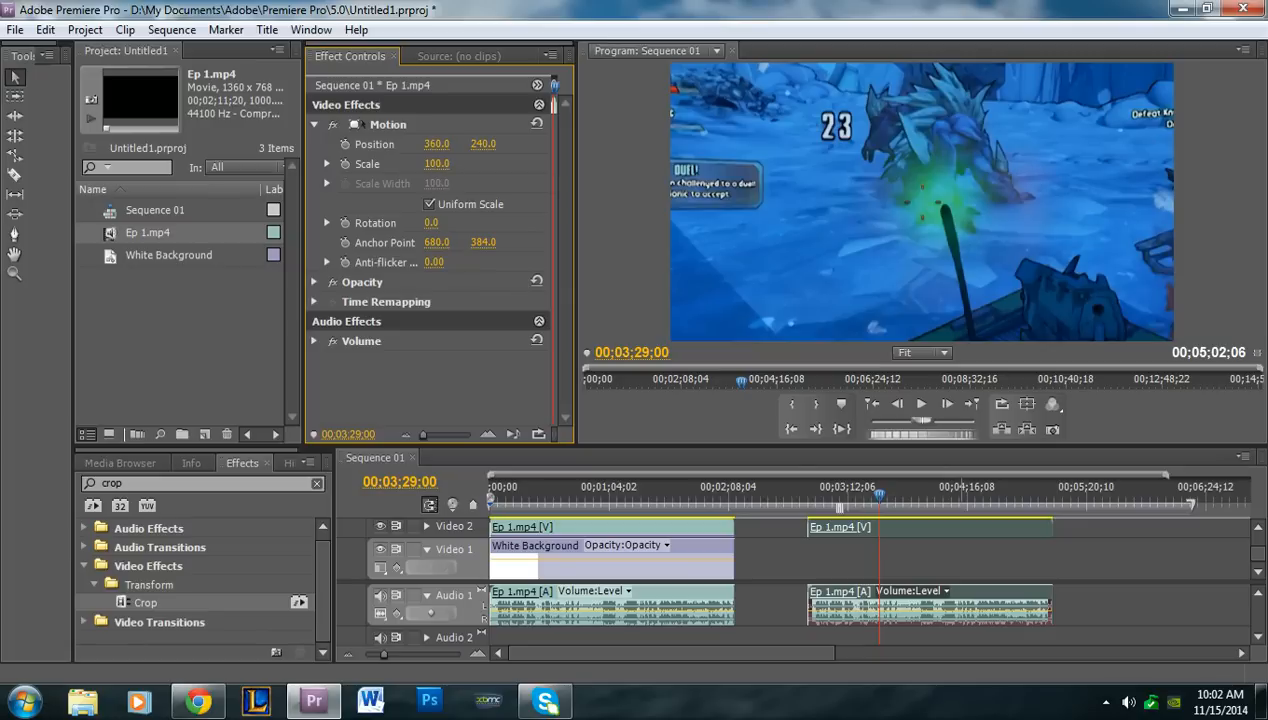
drag(436, 164, 389, 164)
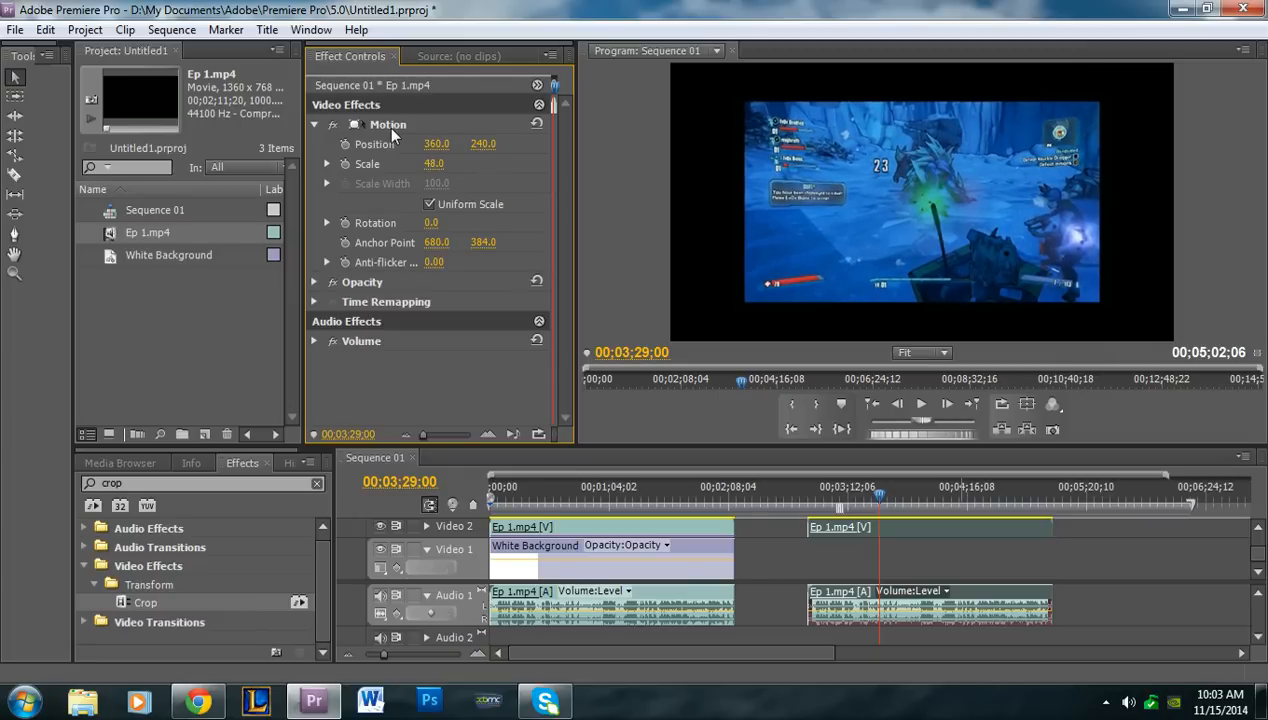
- Shrink the clip's picture to a scale of about 39.2 and move it to the frame's upper left, at about 240, 175.4
click(390, 131)
click(897, 180)
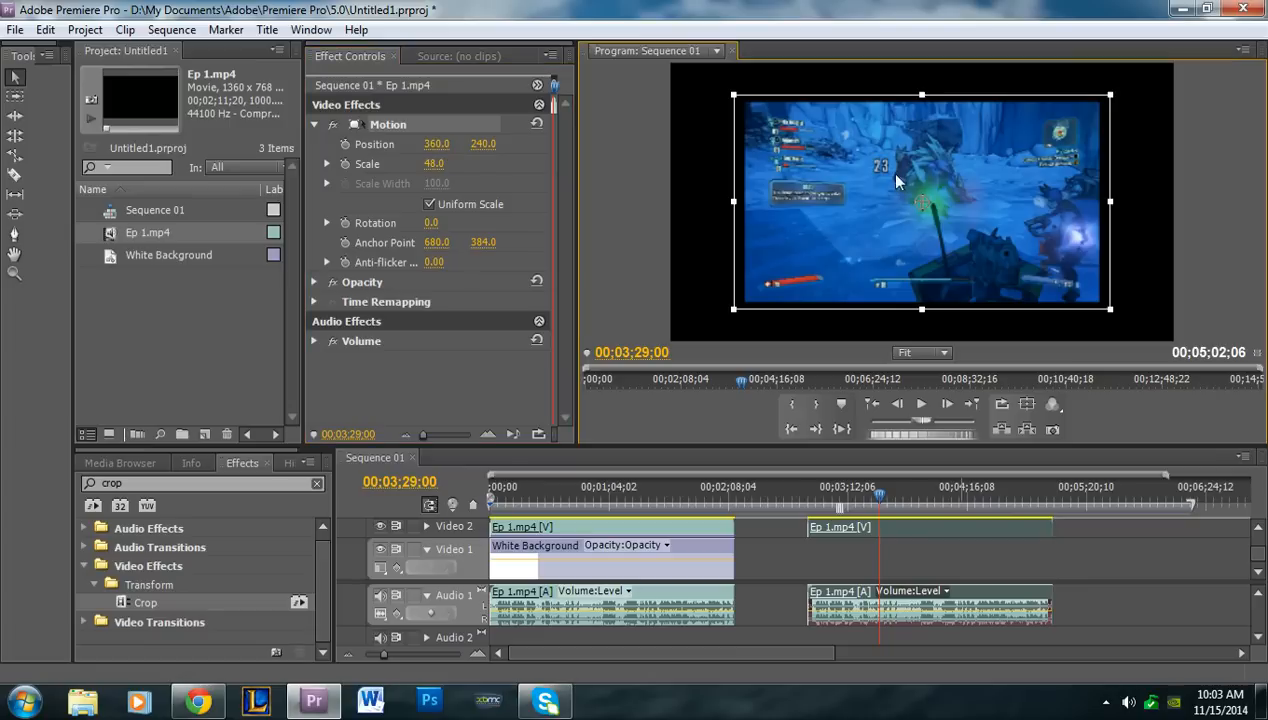
drag(897, 180, 843, 158)
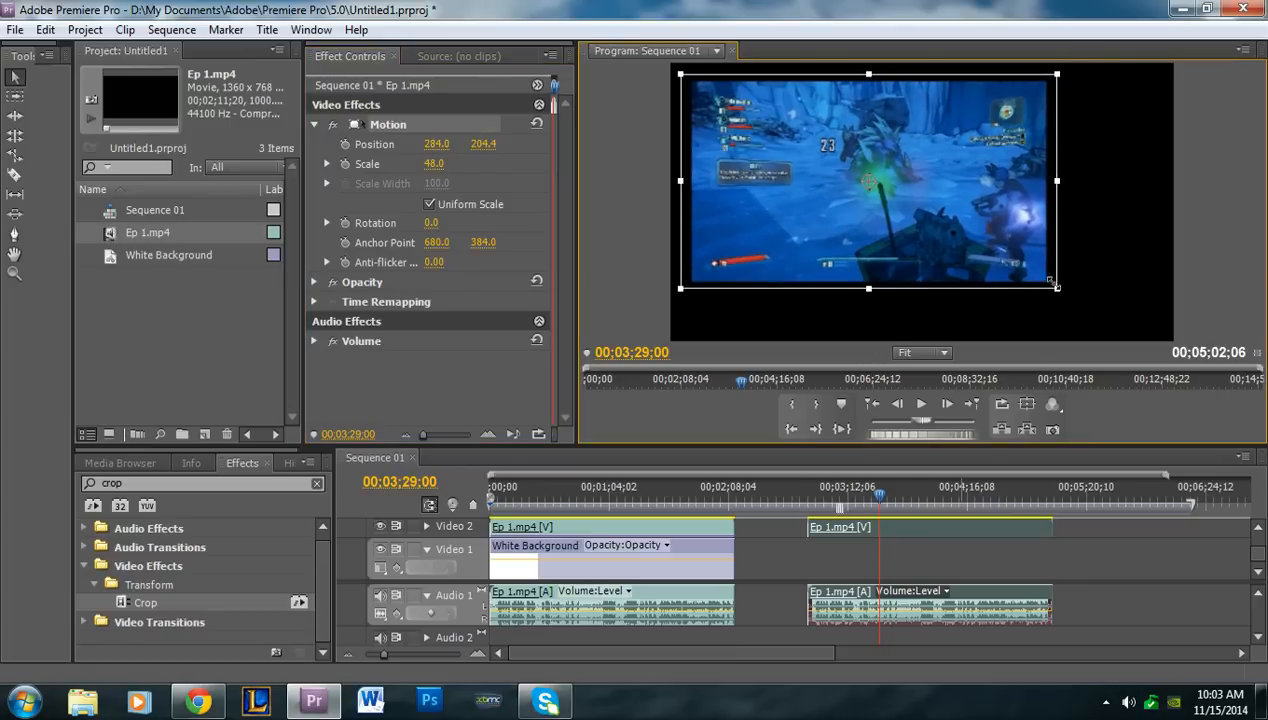
drag(1053, 285, 1022, 268)
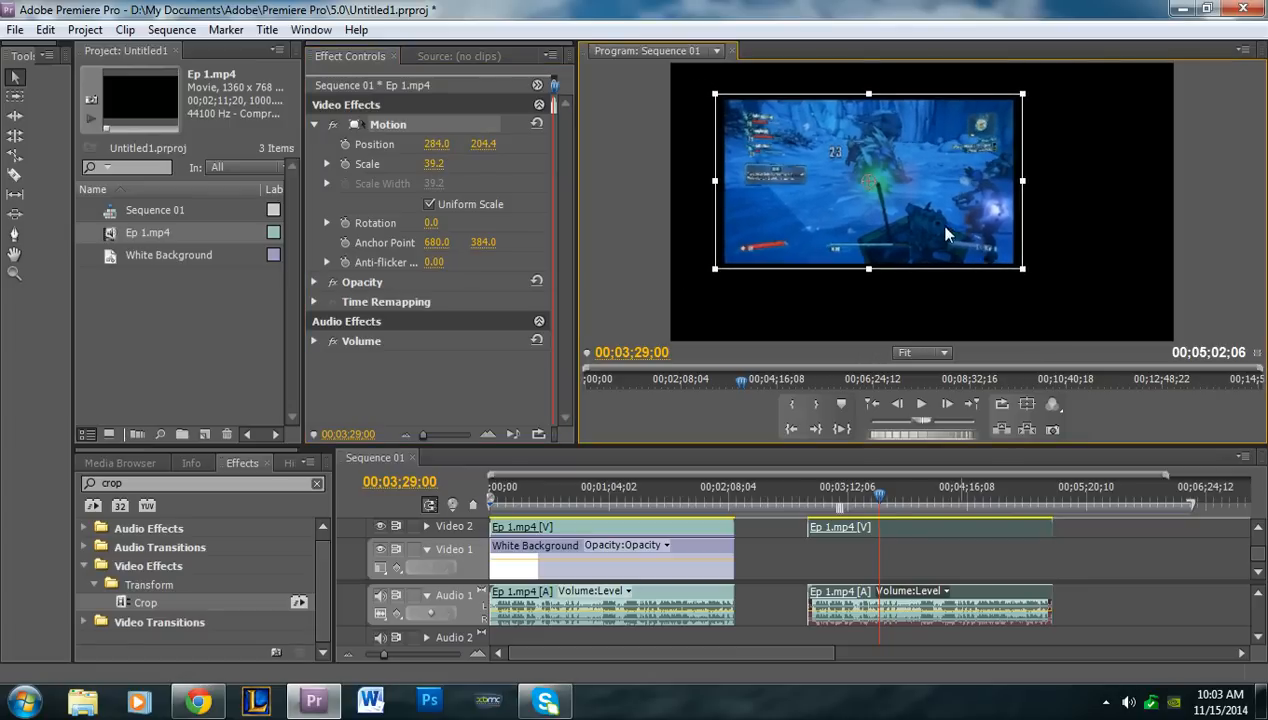
drag(946, 234, 915, 216)
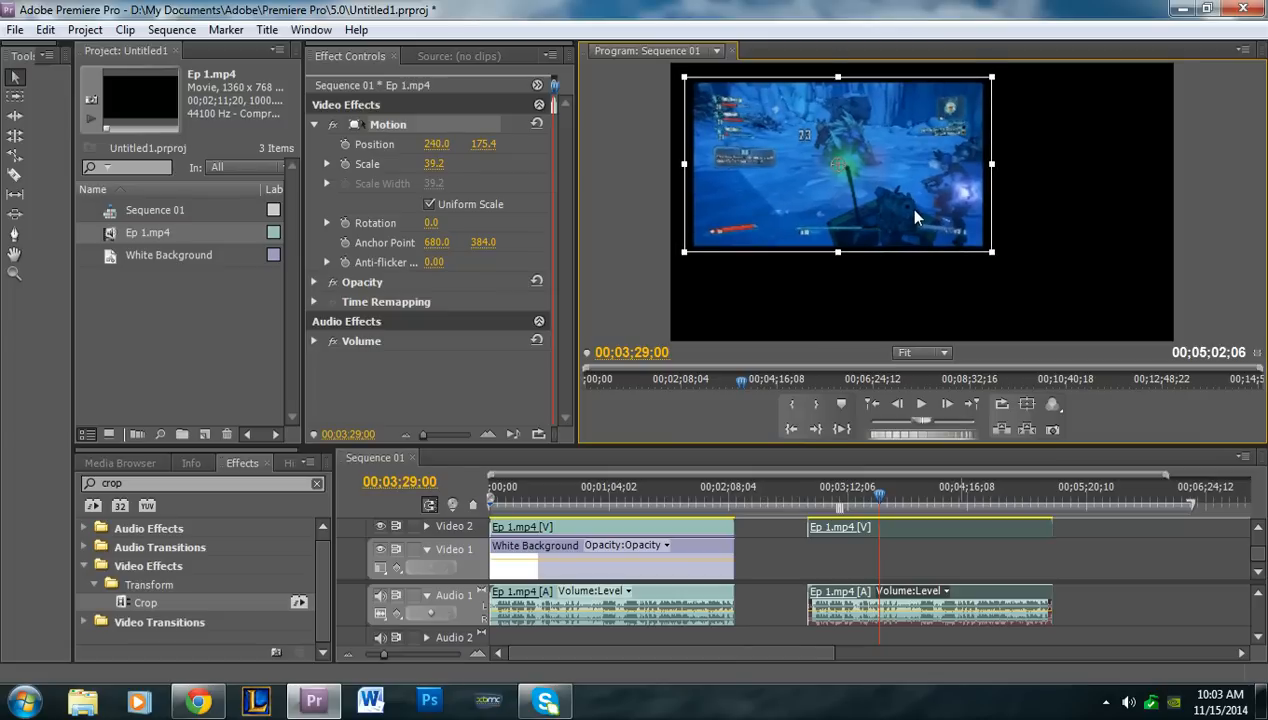
click(1081, 553)
click(912, 531)
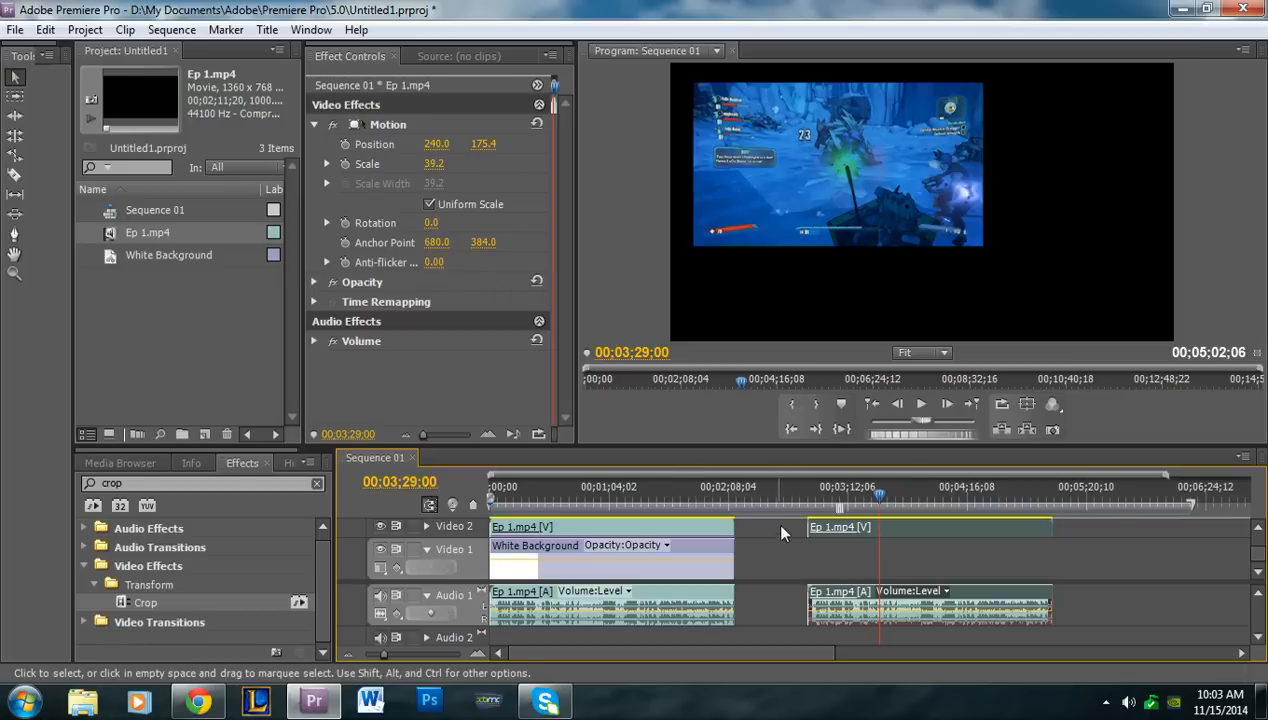
click(314, 124)
- Create a new 720 x 480 color matte at 29.97fps Drop-Frame with the D1/DV NTSC Widescreen 16:9 pixel aspect ratio
click(119, 255)
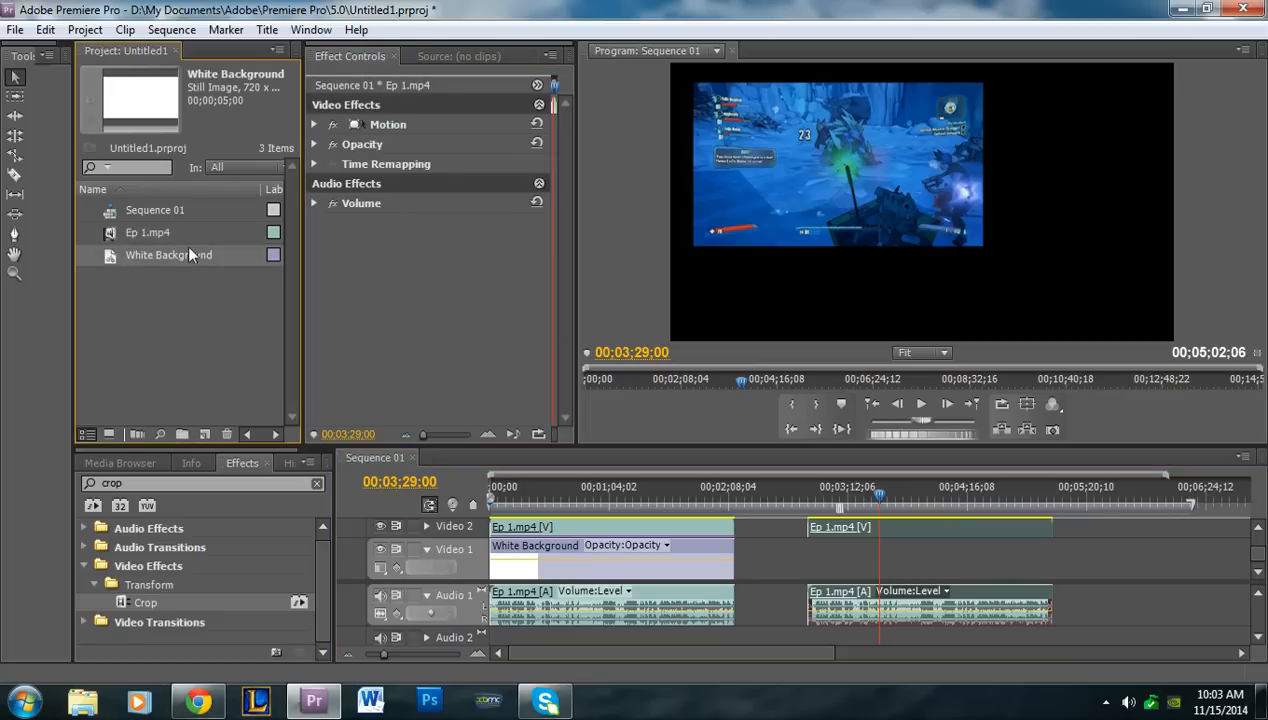
click(161, 297)
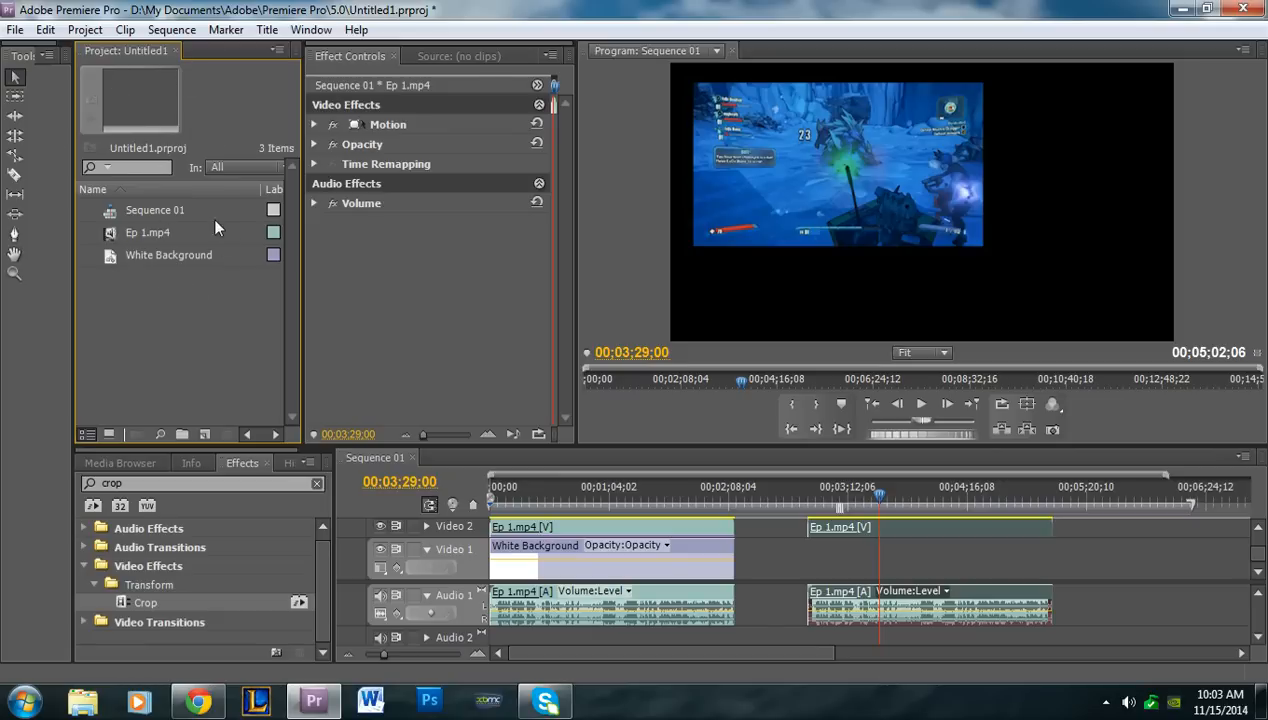
right_click(177, 293)
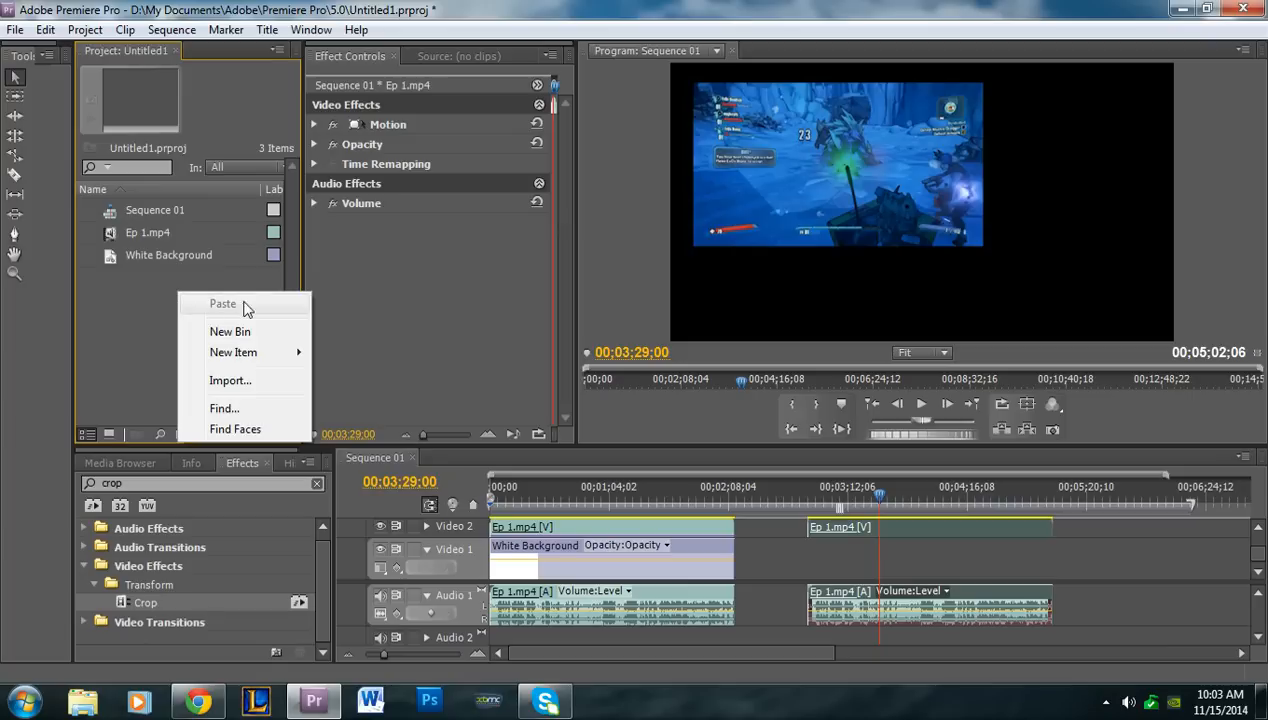
mouse_move(267, 362)
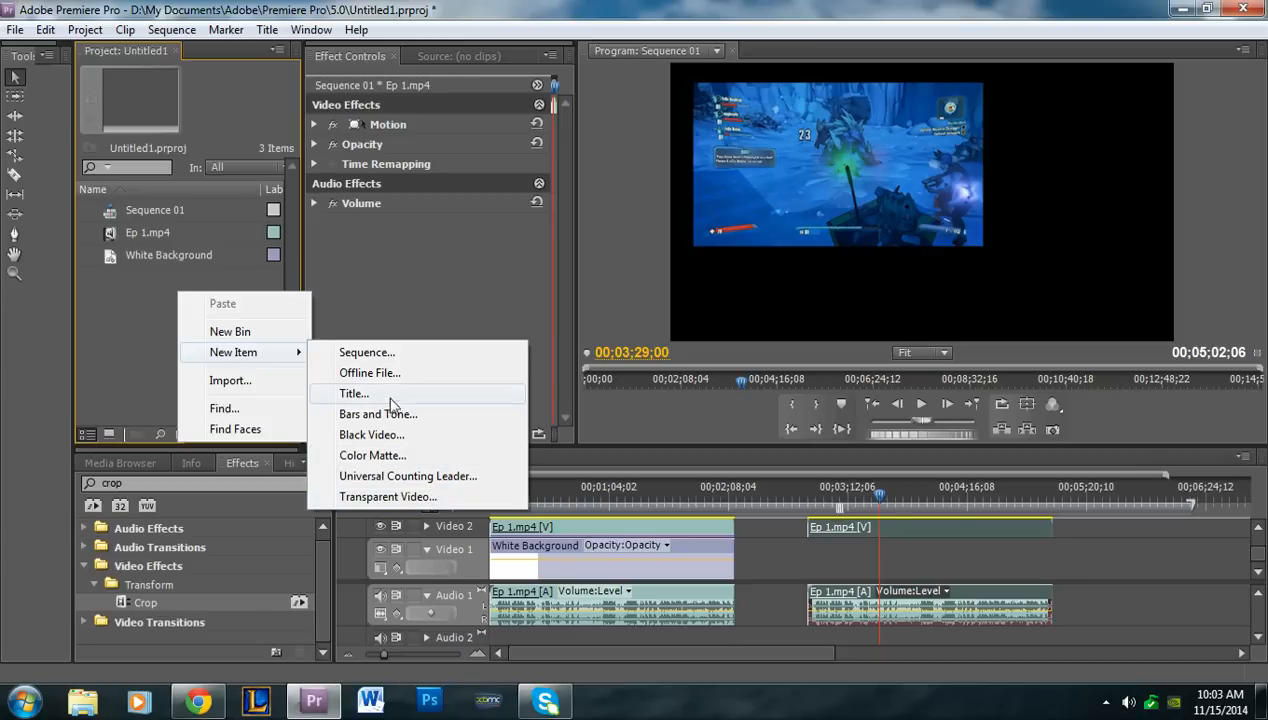
click(403, 458)
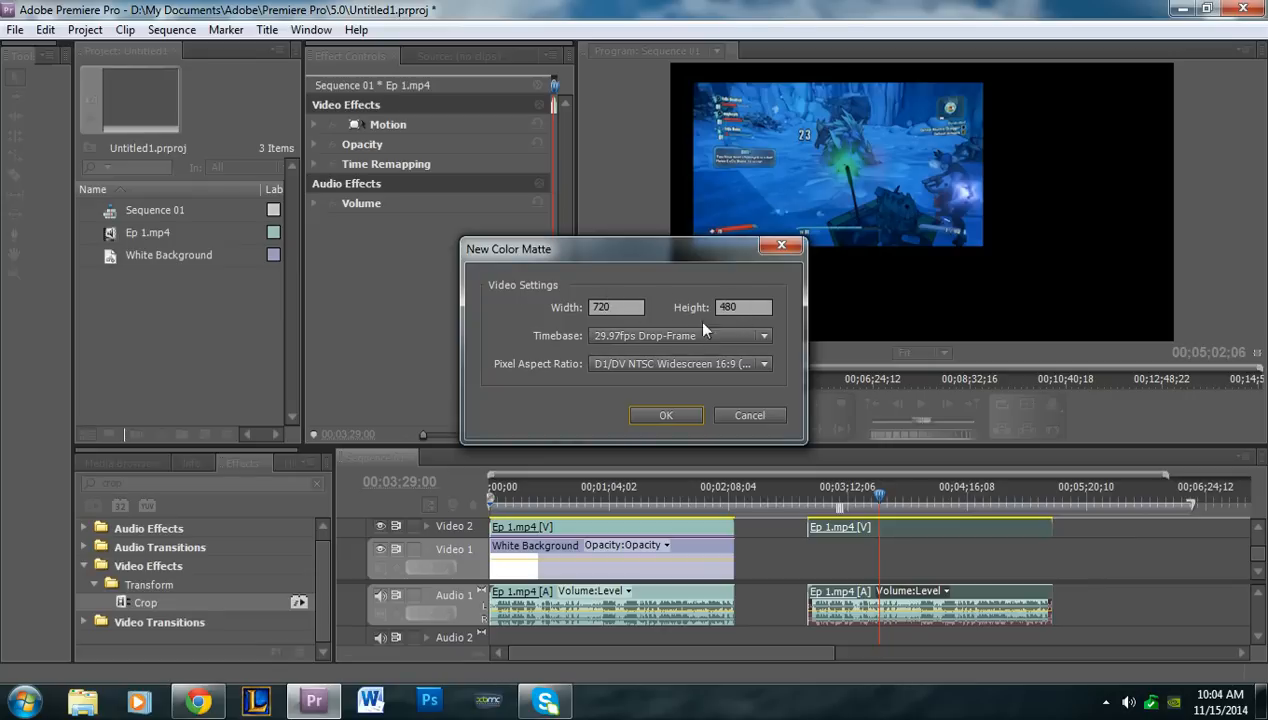
click(667, 415)
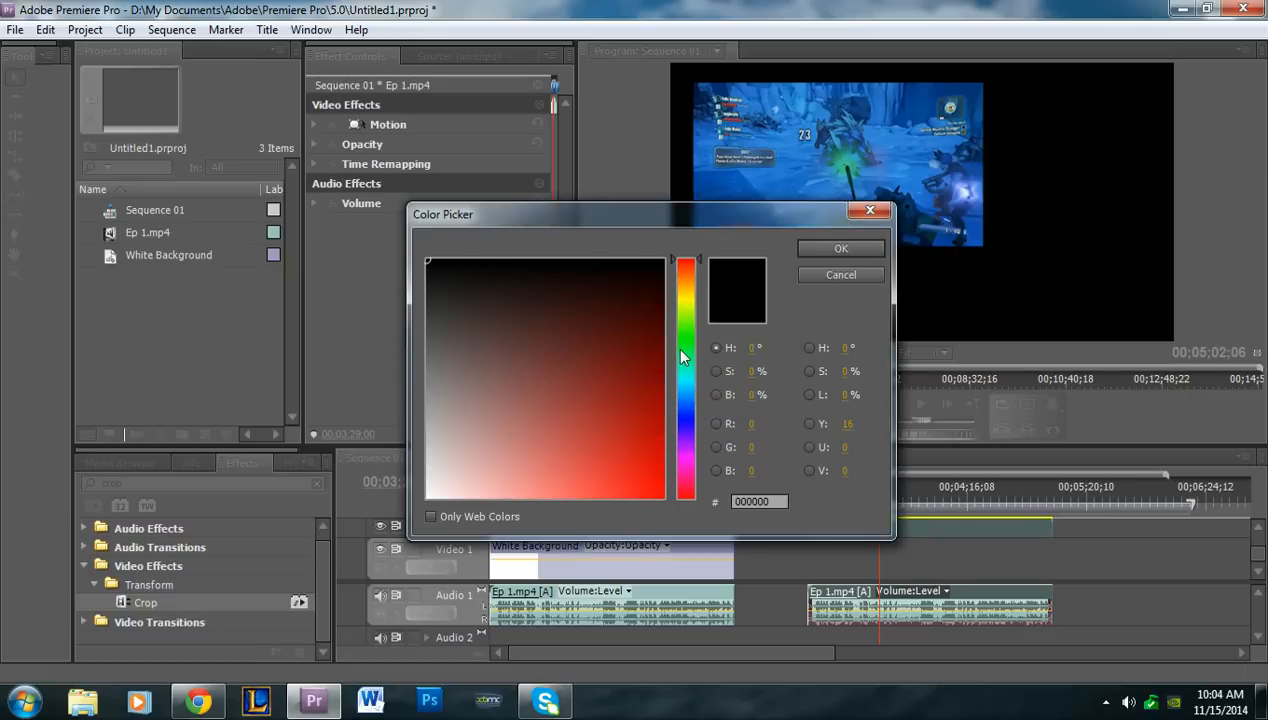
- Choose a medium neutral grey as the new matte's color
drag(681, 357, 690, 386)
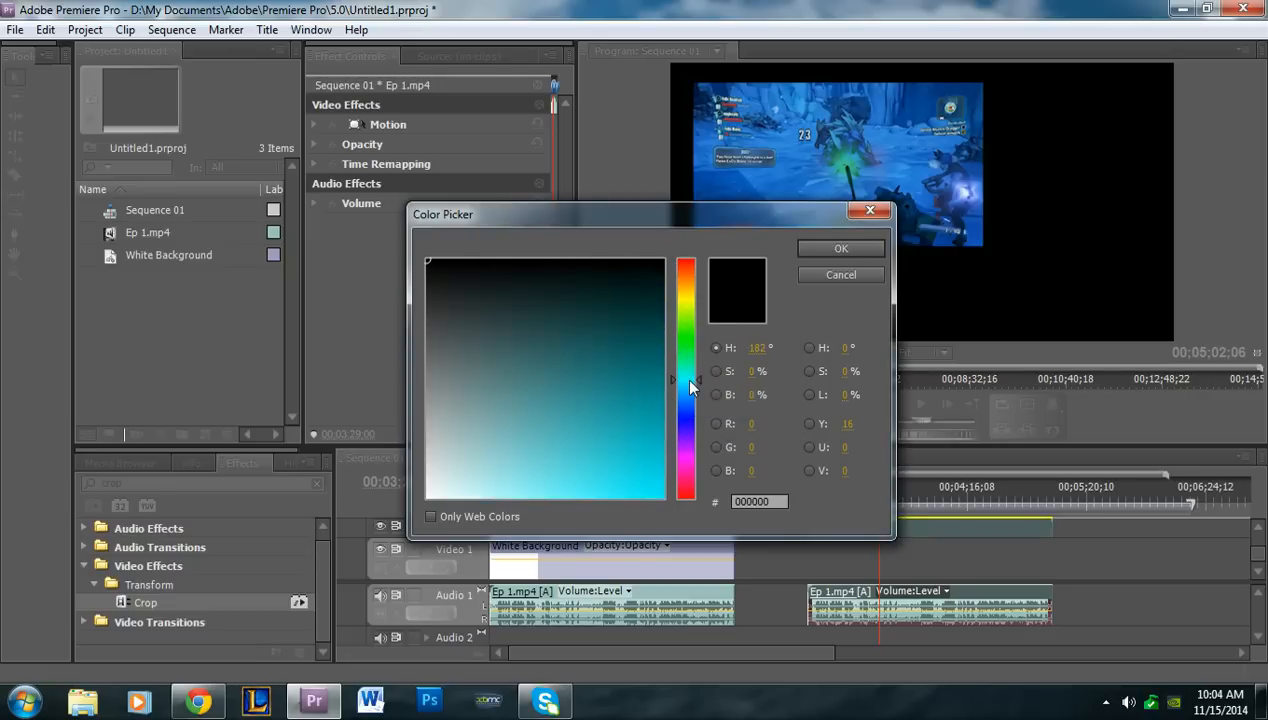
mouse_move(480, 330)
mouse_down()
mouse_move(472, 281)
mouse_move(438, 358)
mouse_move(409, 350)
mouse_move(410, 375)
mouse_move(404, 362)
mouse_up()
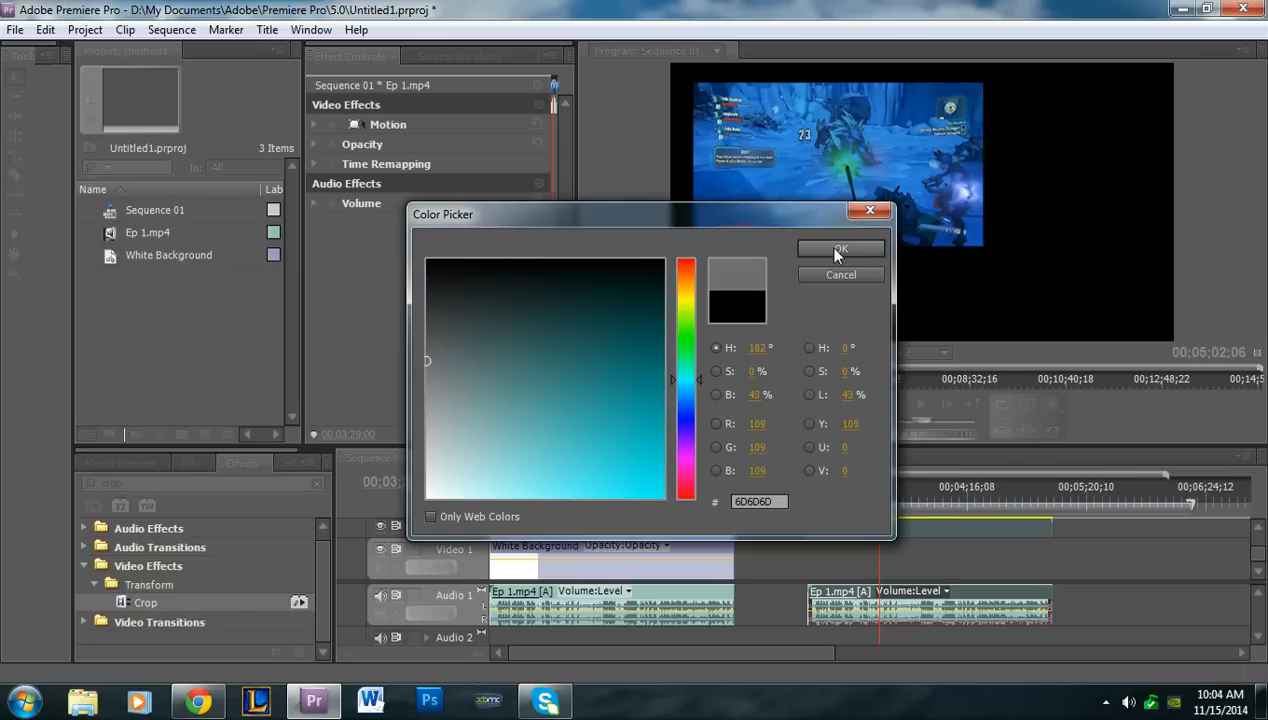
mouse_move(685, 378)
mouse_down()
mouse_move(685, 433)
mouse_move(692, 390)
mouse_up()
click(651, 464)
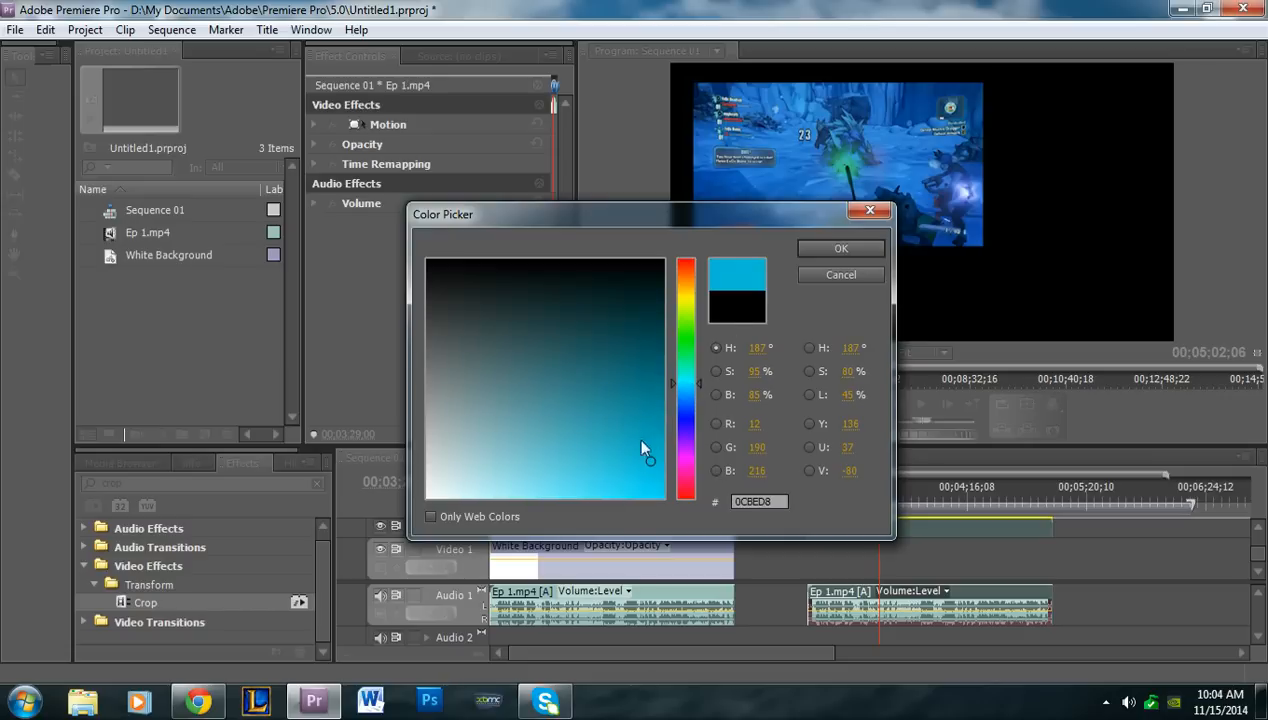
mouse_move(645, 458)
mouse_down()
mouse_move(335, 370)
mouse_move(337, 398)
mouse_up()
click(824, 251)
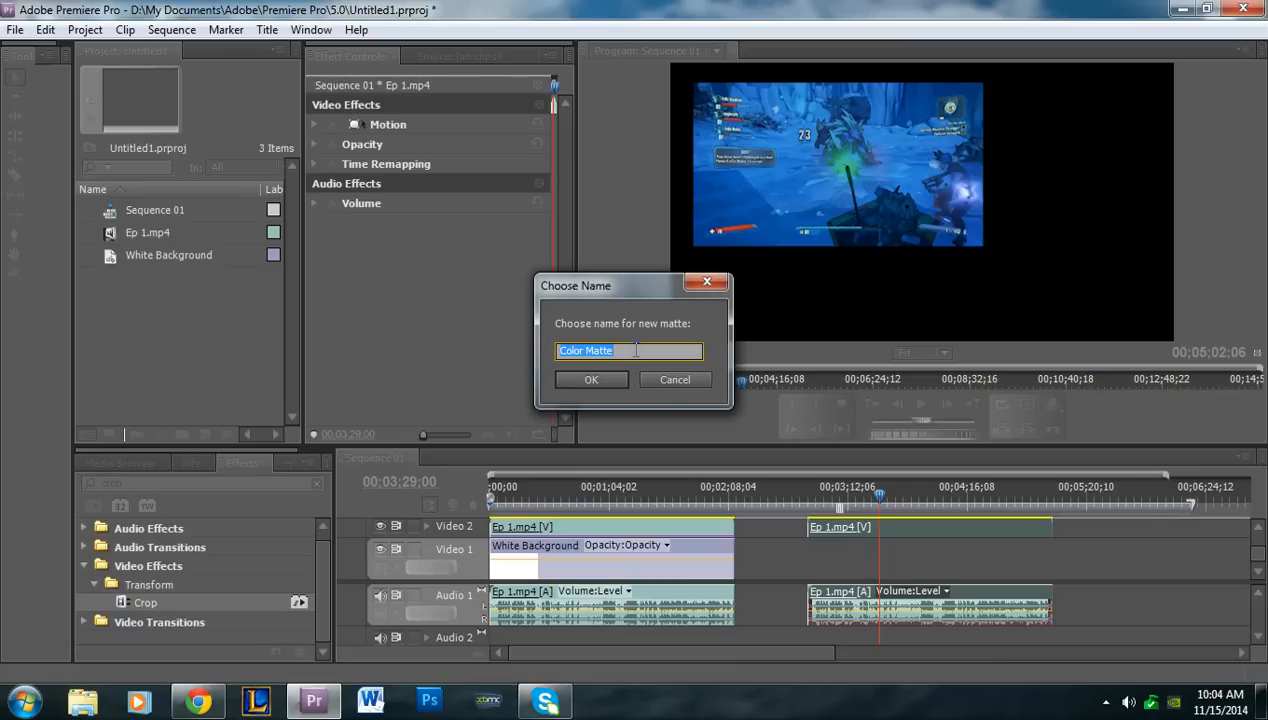
- Name the new matte "Grey Background"
key(BackSpace)
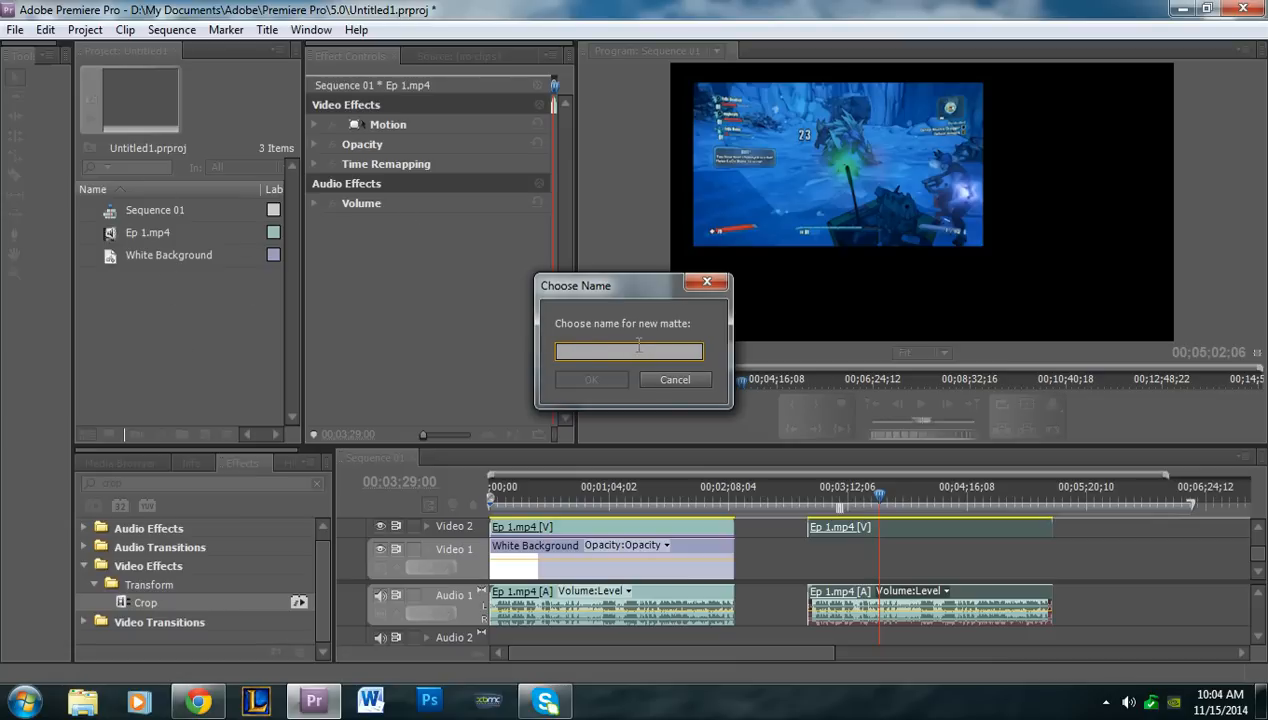
text(Grey Background)
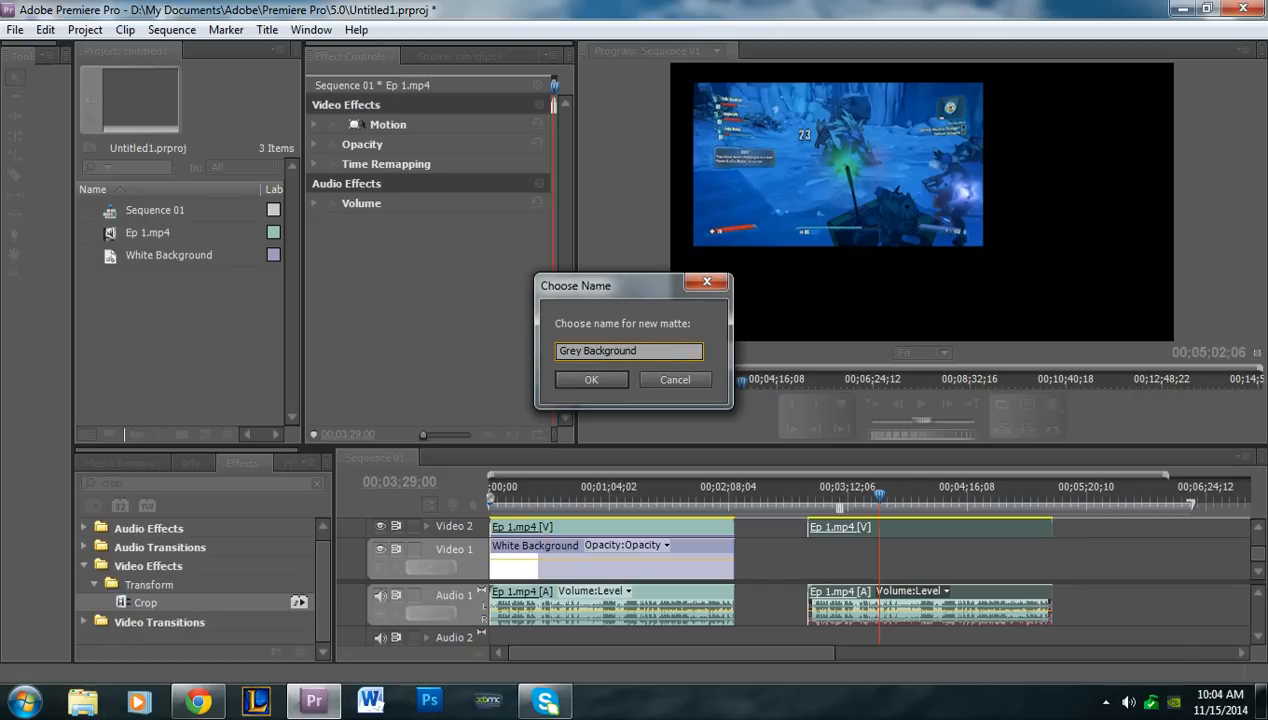
click(585, 375)
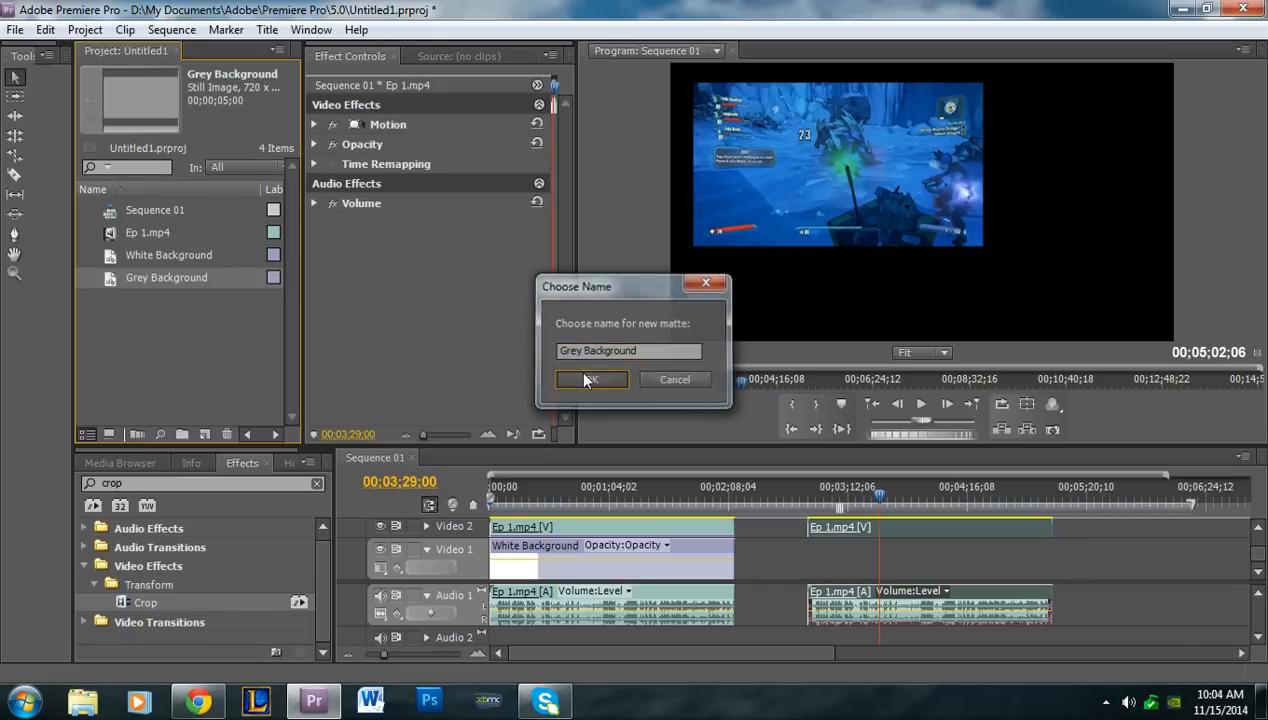
- Place Grey Background on Video 1 beneath the start of the second Ep 1.mp4 clip and preview it at 00;02;52;29
click(110, 256)
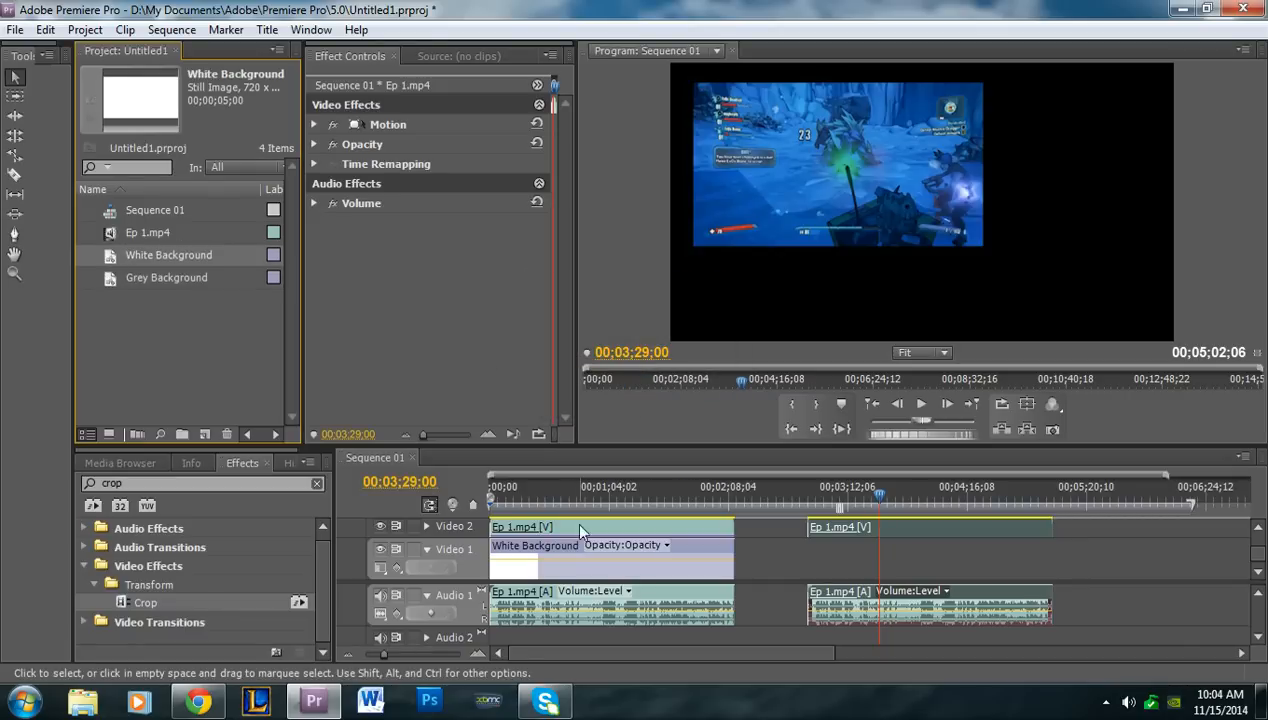
click(116, 278)
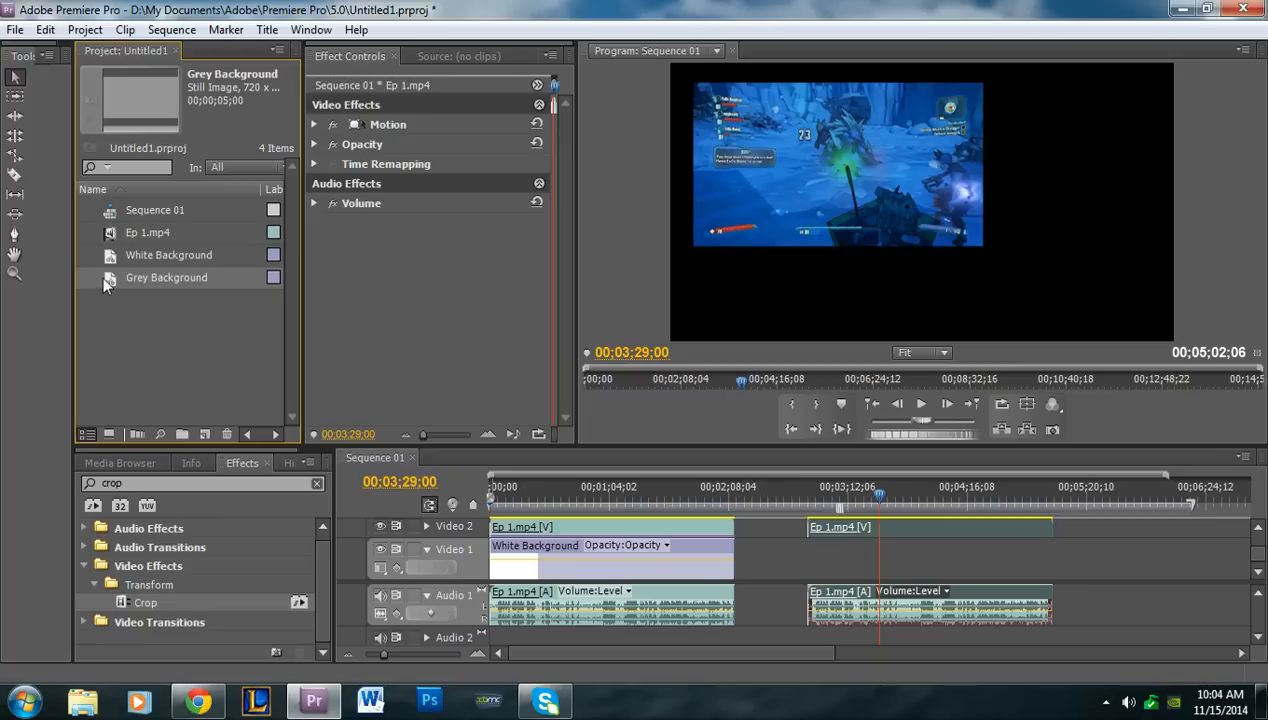
drag(103, 275, 816, 558)
mouse_move(812, 490)
mouse_down()
mouse_move(800, 491)
mouse_move(830, 508)
mouse_move(813, 512)
mouse_up()
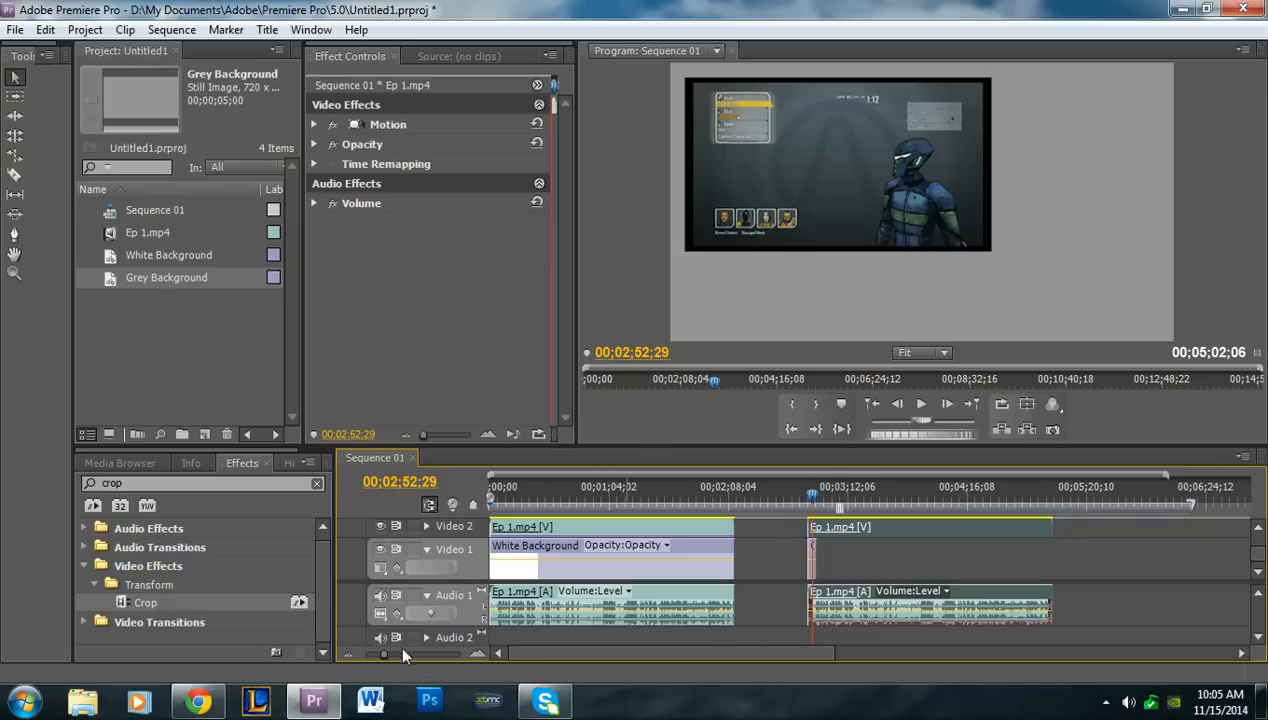
- Extend the Grey Background clip to the end of the second Ep 1.mp4 clip and preview the result at 00;04;15;14
drag(385, 654, 398, 656)
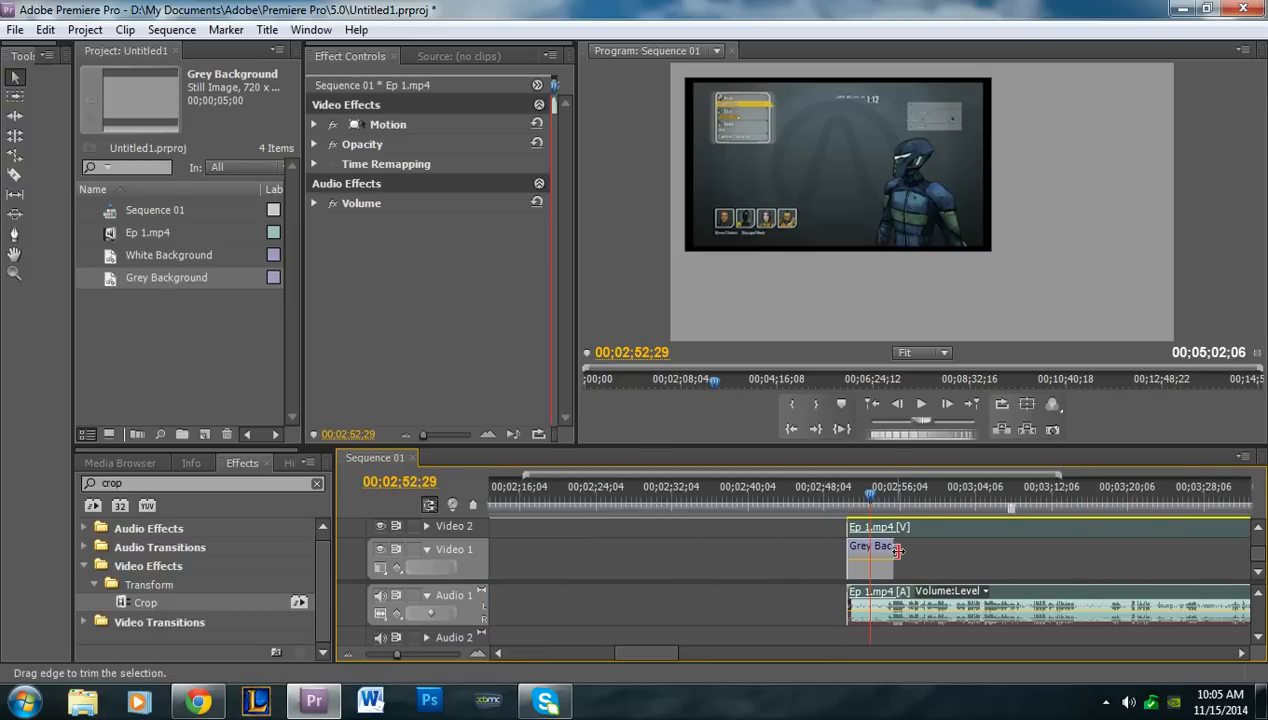
drag(893, 556, 1155, 560)
drag(398, 654, 382, 654)
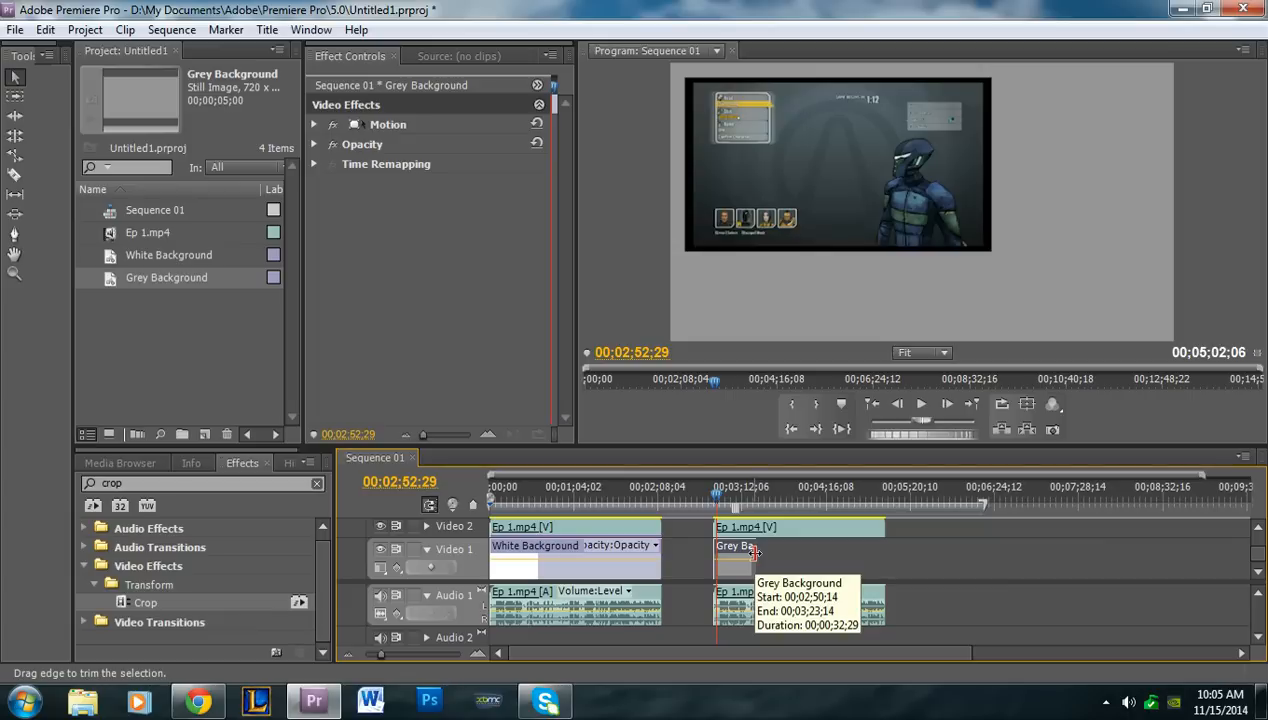
drag(754, 553, 884, 553)
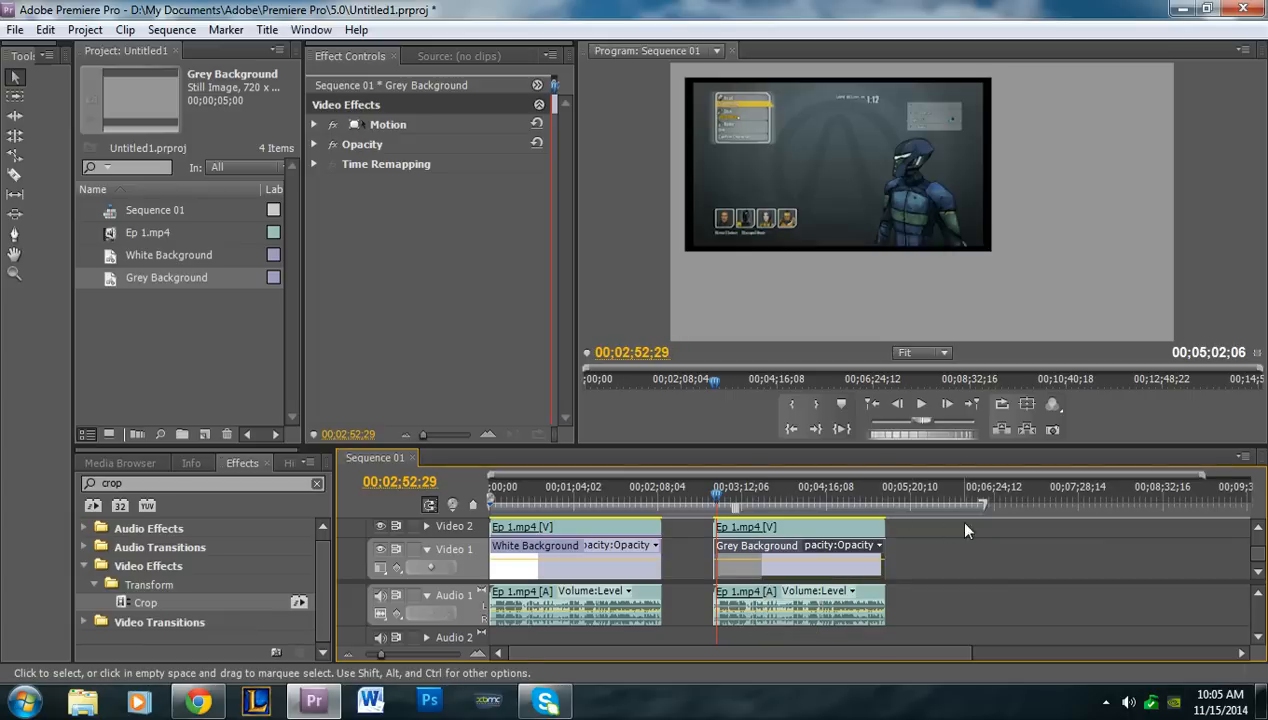
drag(800, 500, 824, 506)
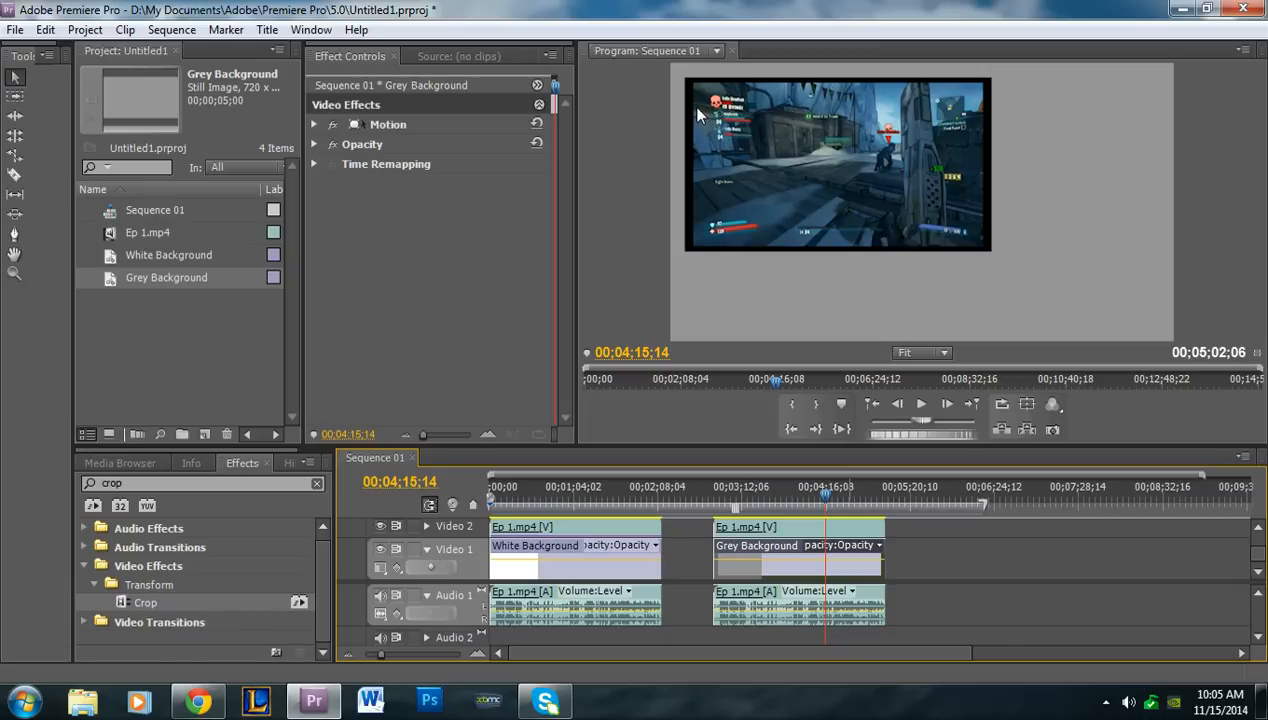
- Move the playhead to 00;03;59;03 and apply the Crop video effect to the second Ep 1.mp4 clip on Video 2
click(744, 527)
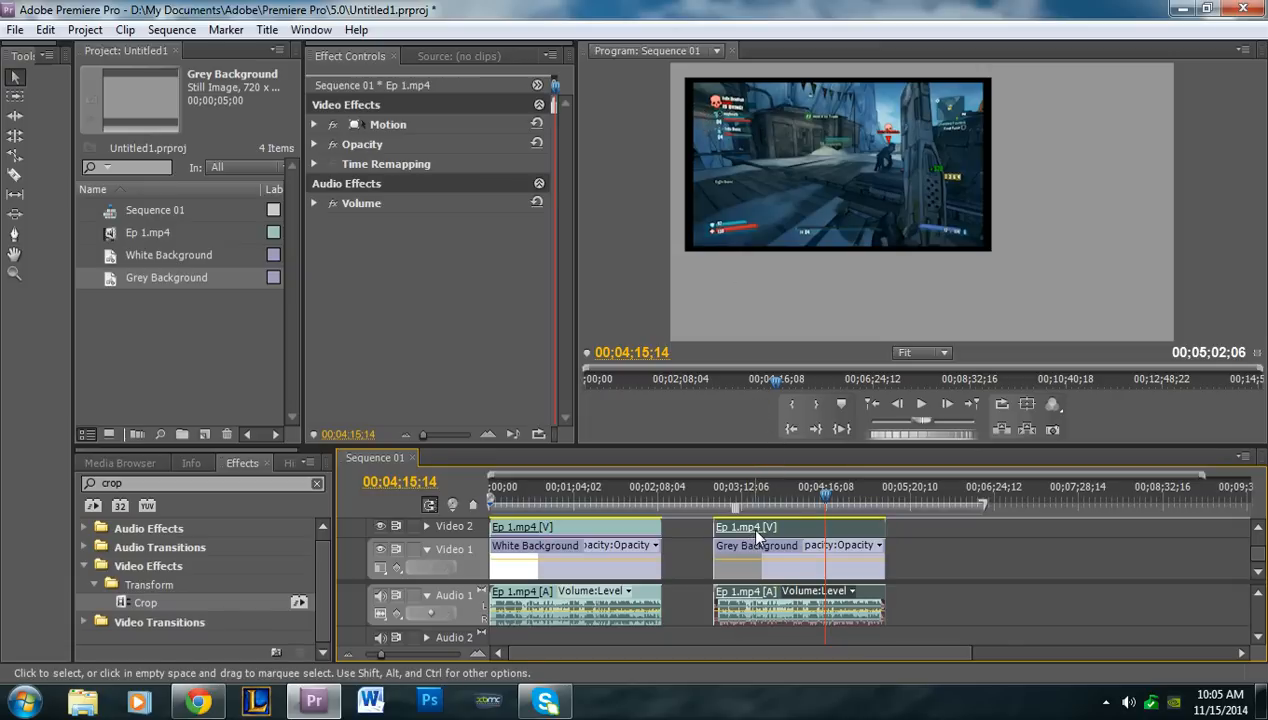
click(804, 490)
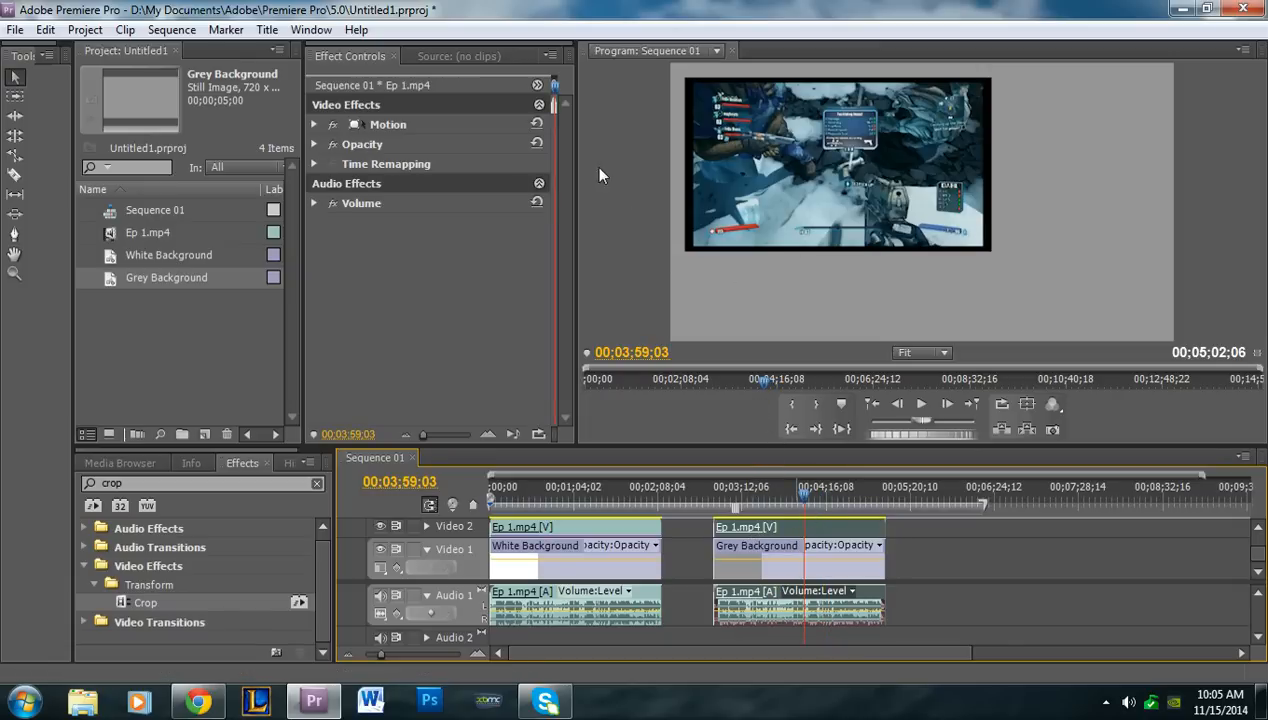
click(317, 483)
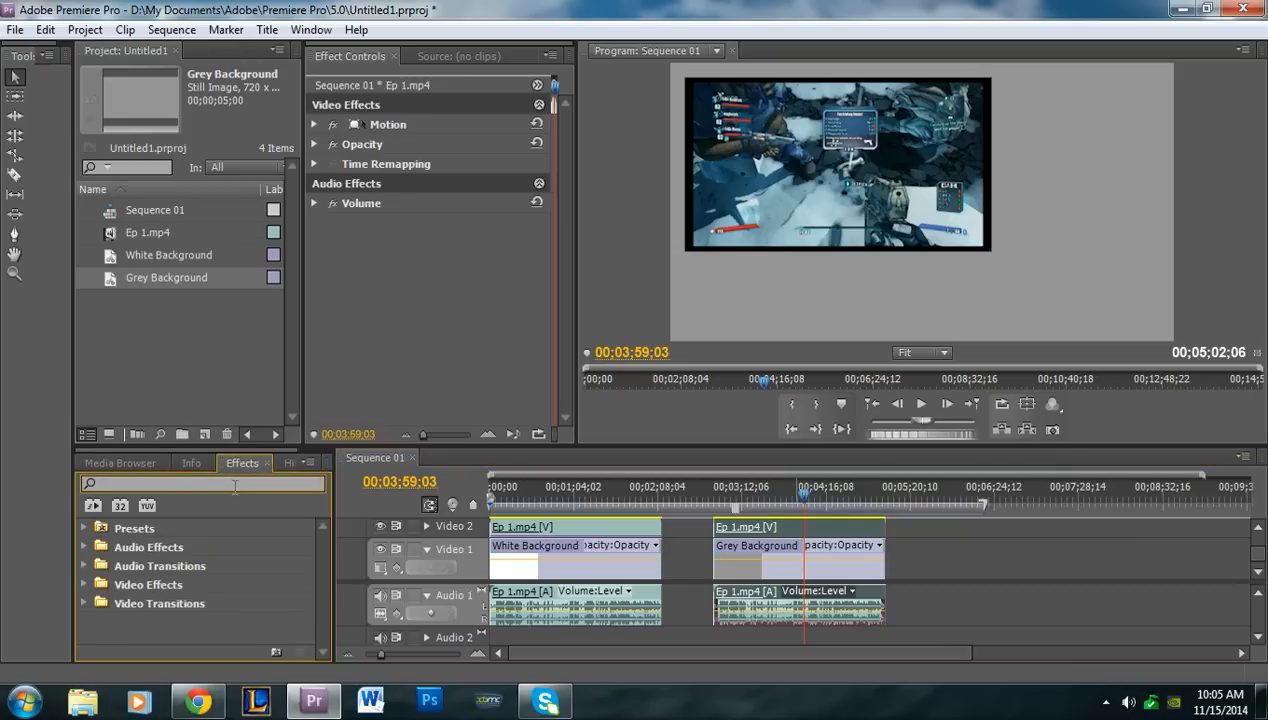
text(crop)
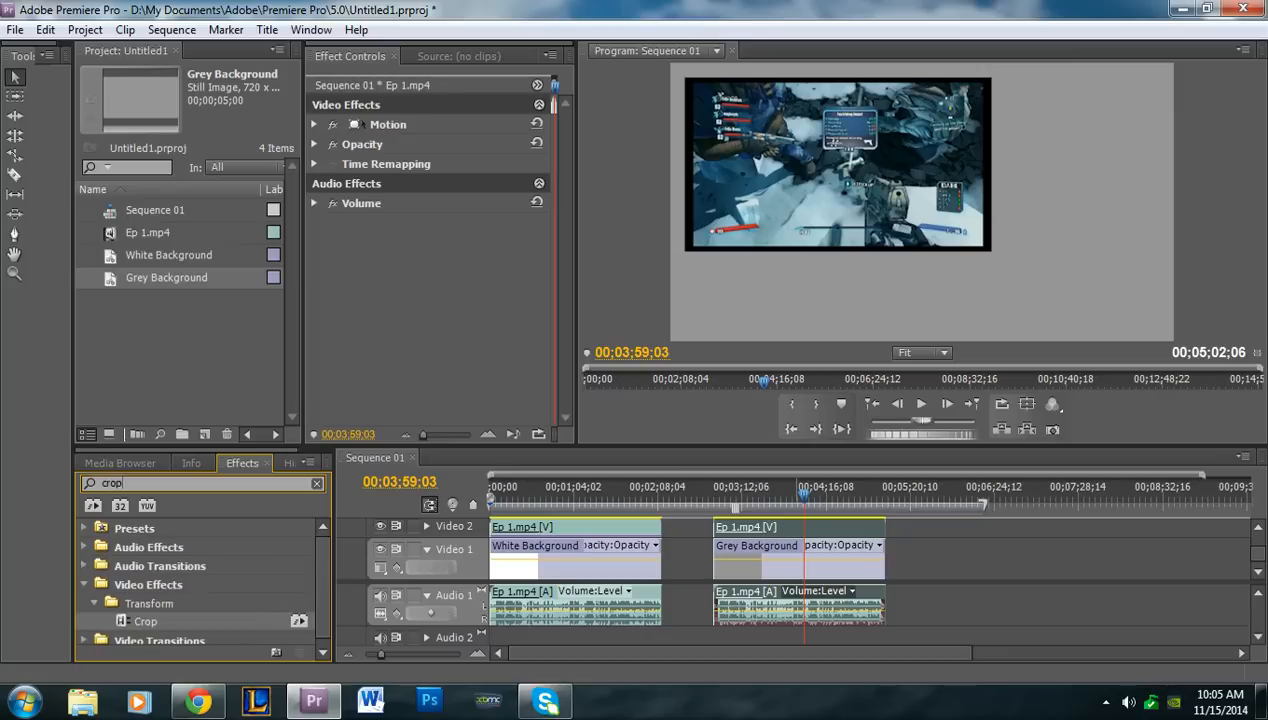
scroll(319, 601, down, 1)
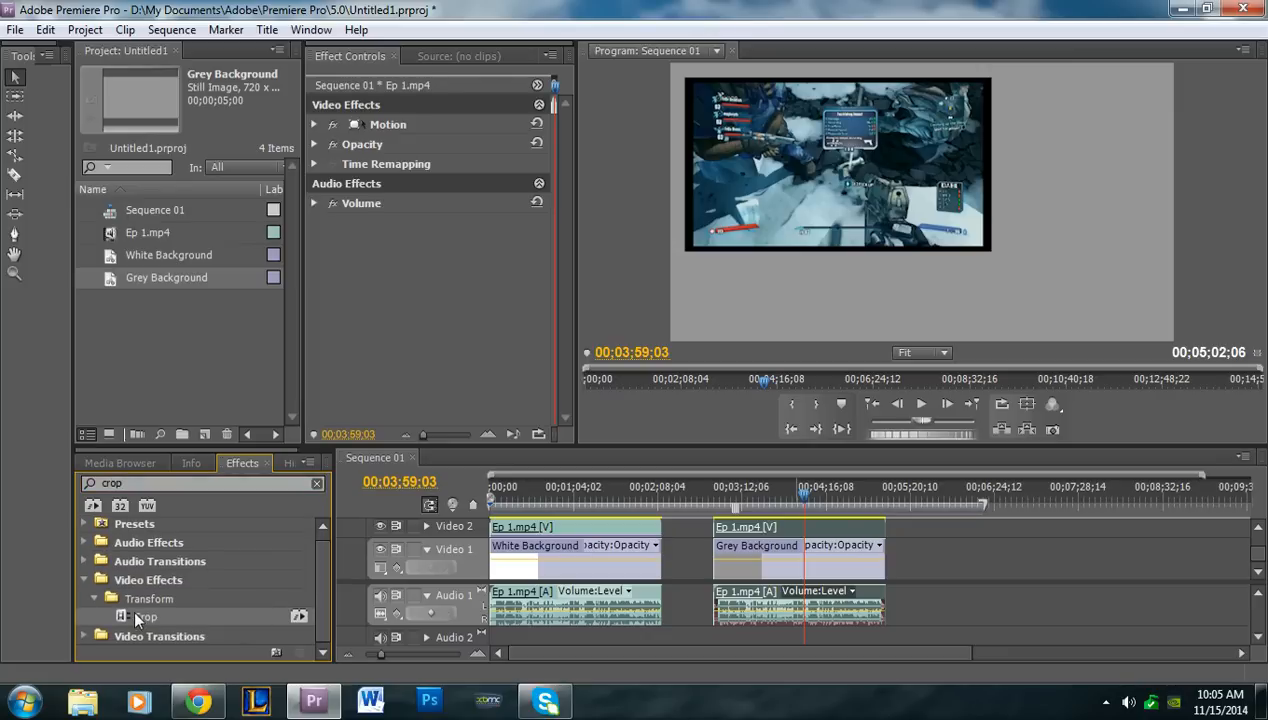
drag(121, 617, 767, 531)
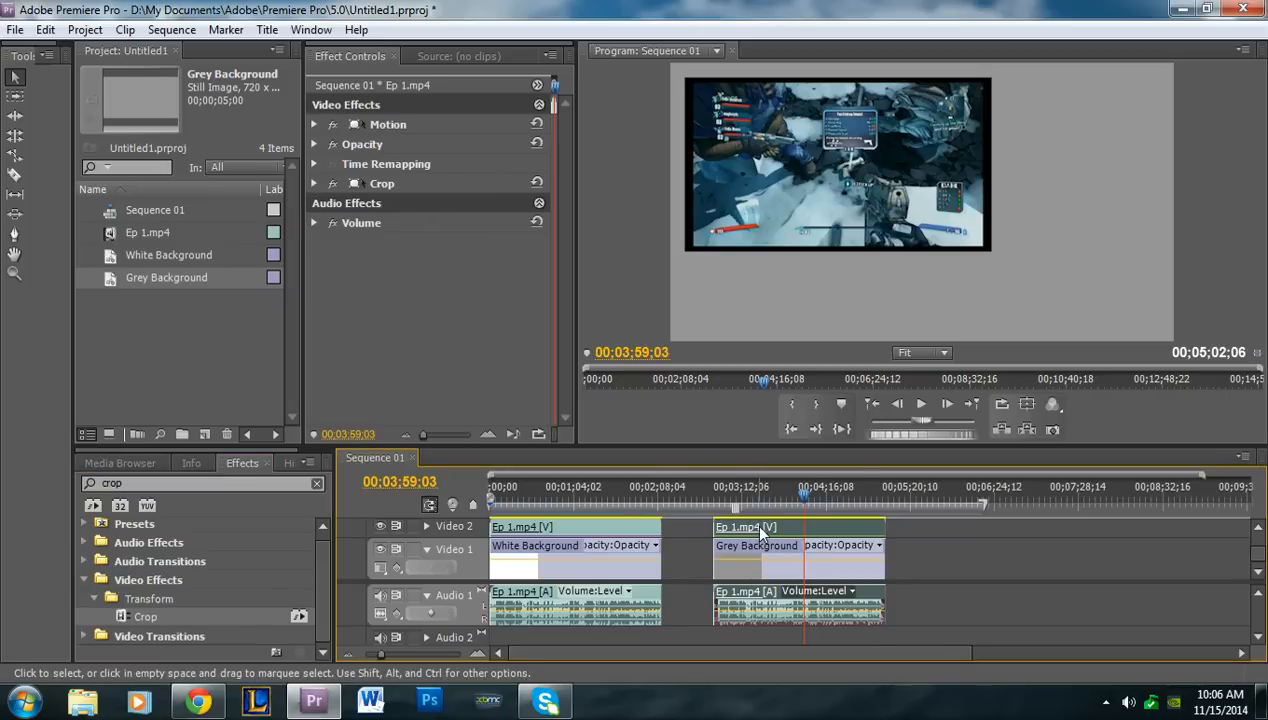
- Crop the black borders off the gameplay clip by about 3.3% left, 5.1% top, 3.6% right and 3.5% bottom
click(346, 52)
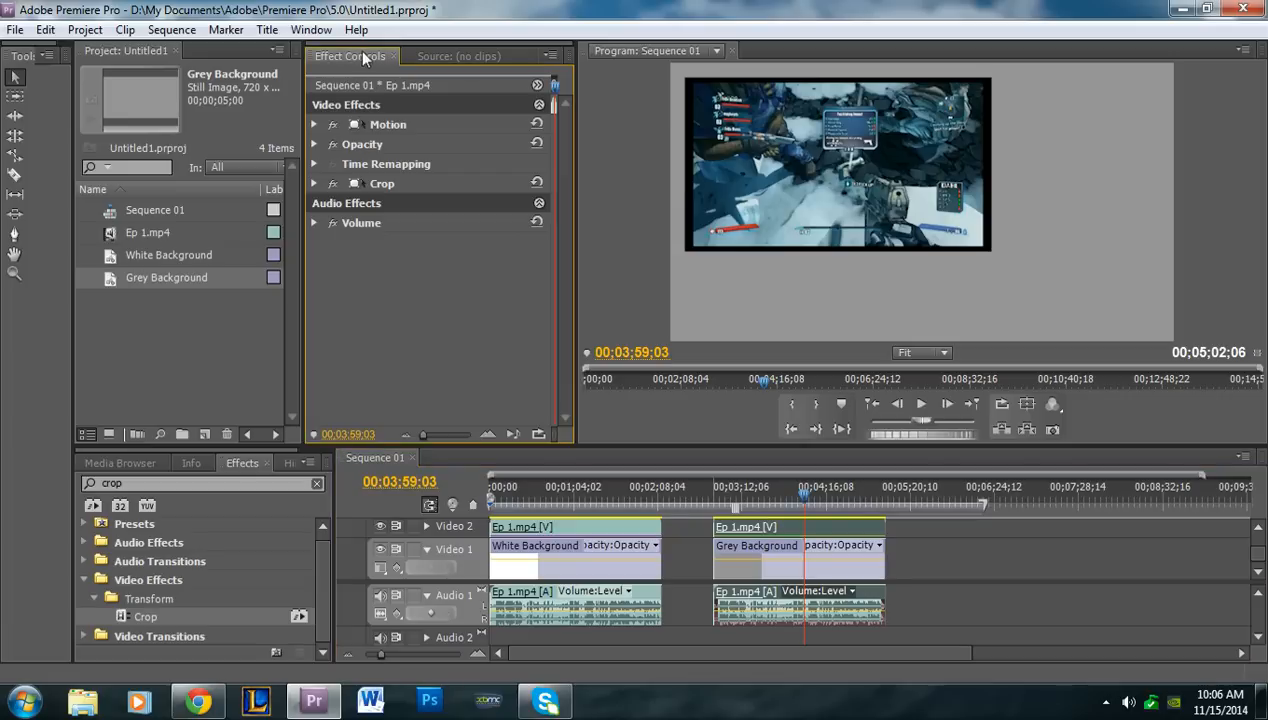
click(418, 55)
click(366, 53)
click(377, 186)
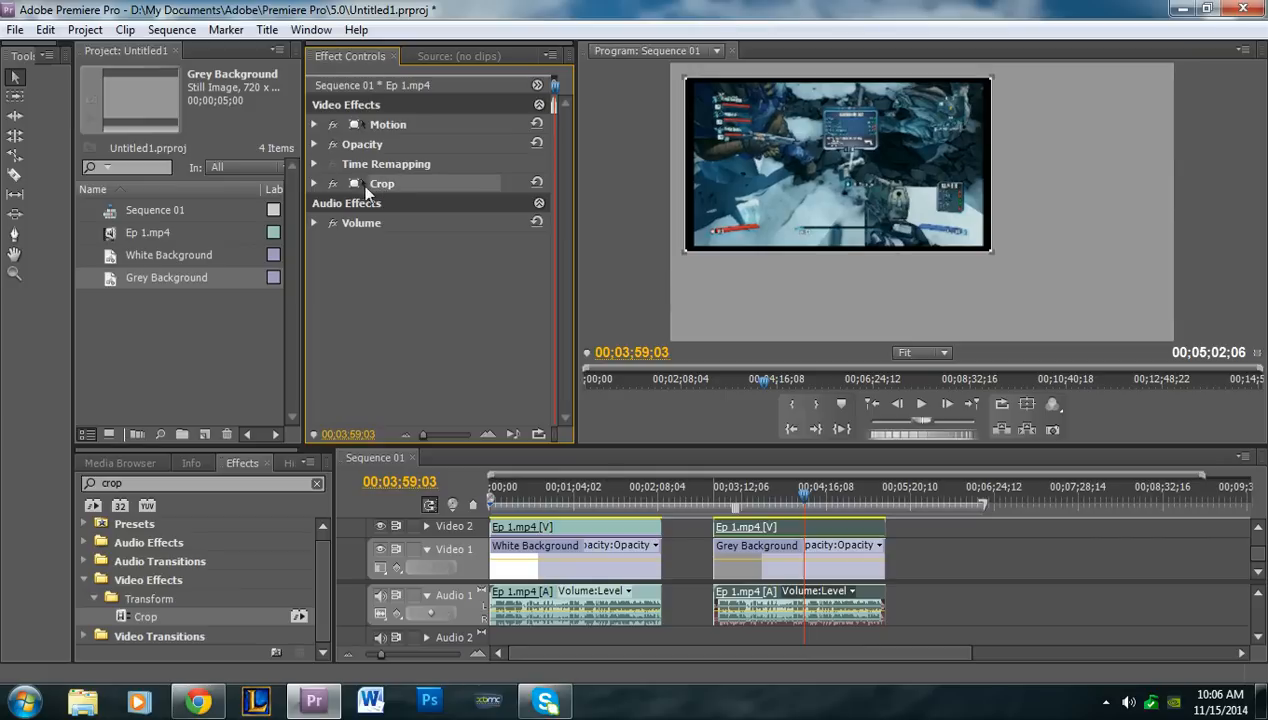
click(314, 184)
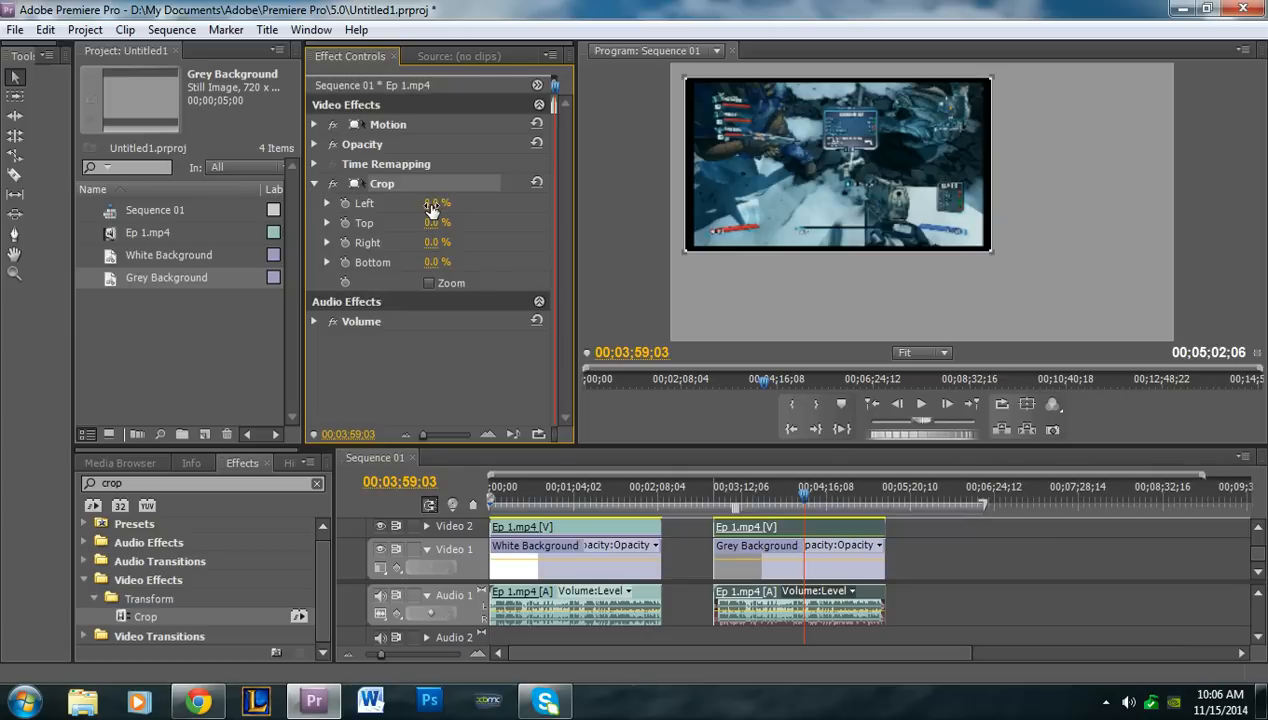
mouse_move(437, 203)
mouse_down()
mouse_move(493, 203)
mouse_move(437, 203)
mouse_up()
drag(687, 250, 696, 247)
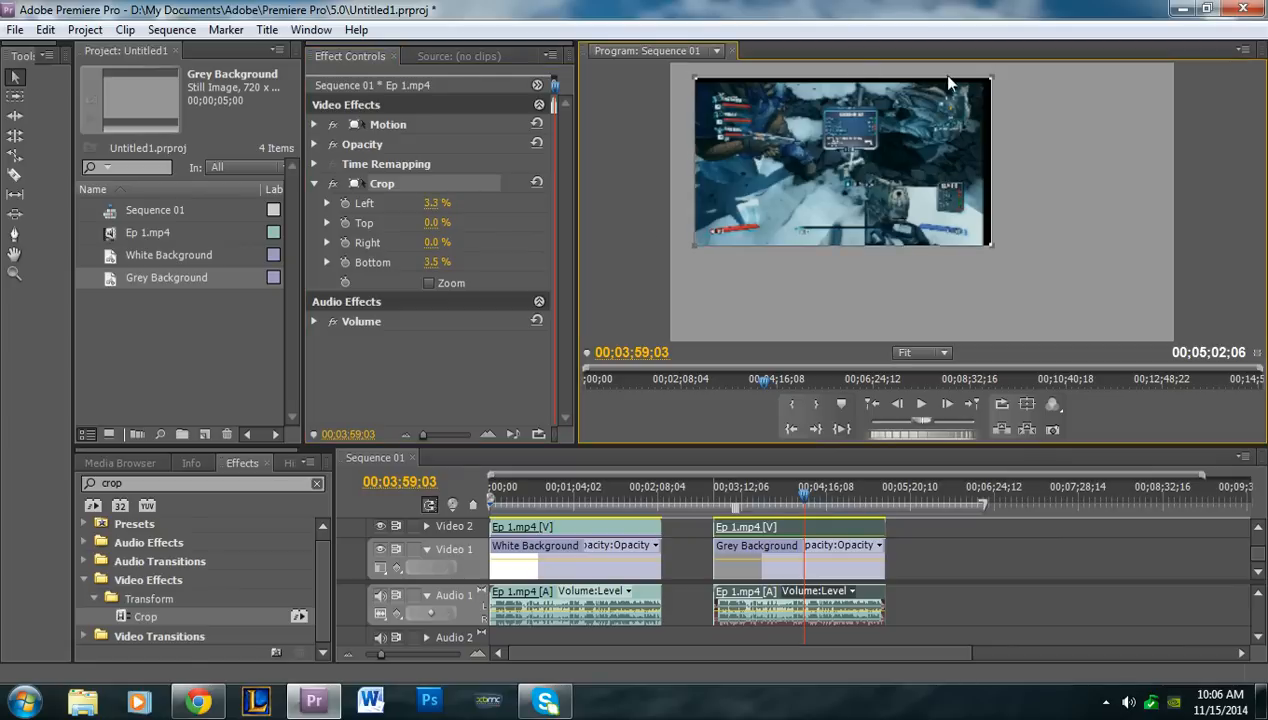
drag(987, 77, 980, 88)
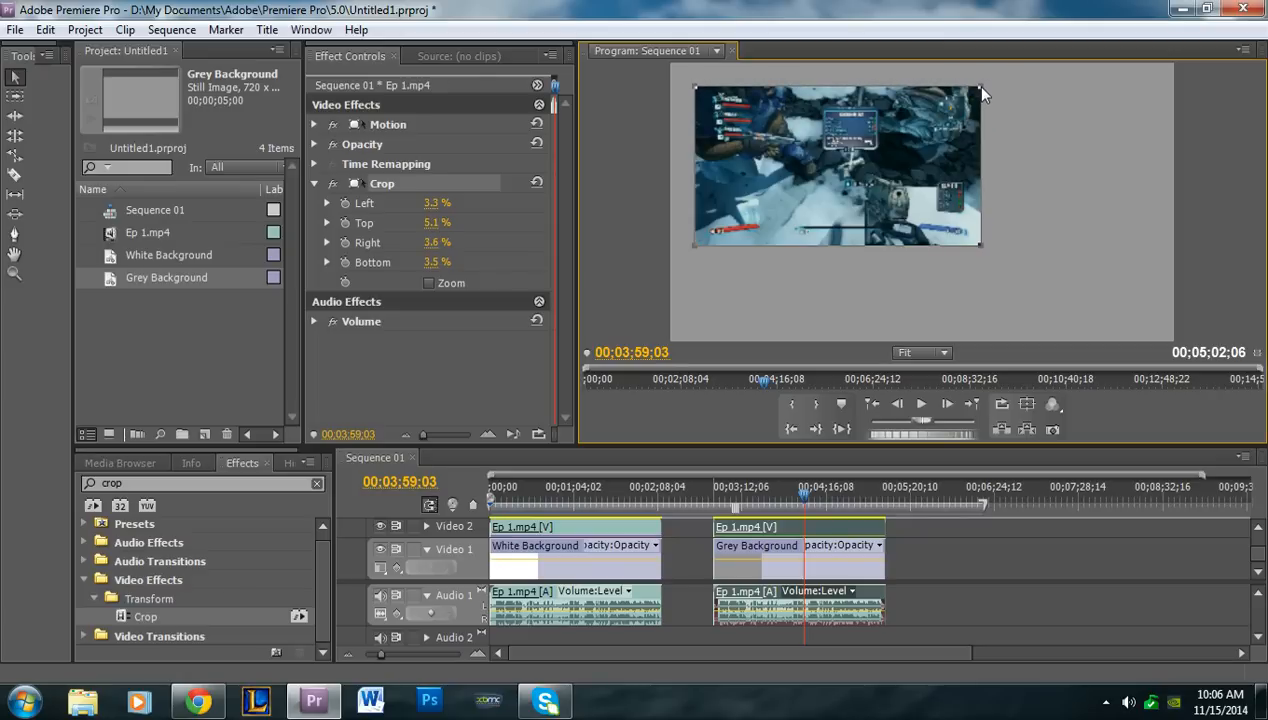
click(458, 368)
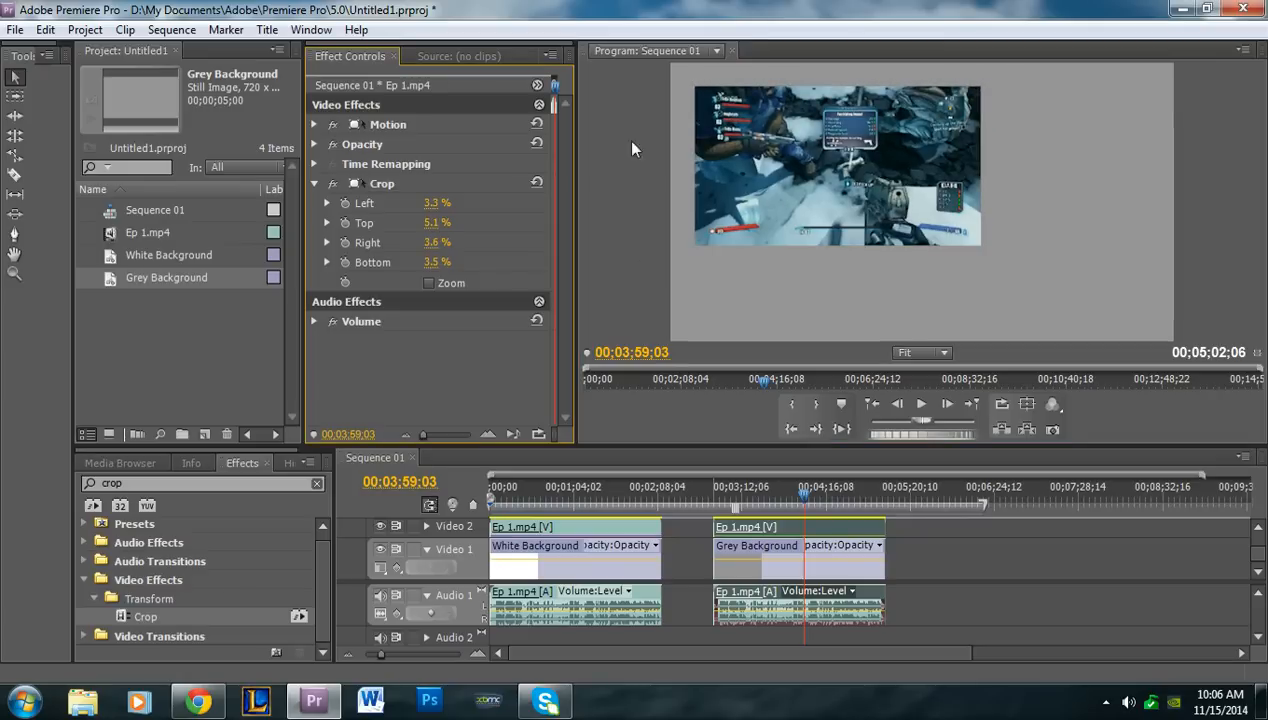
click(314, 183)
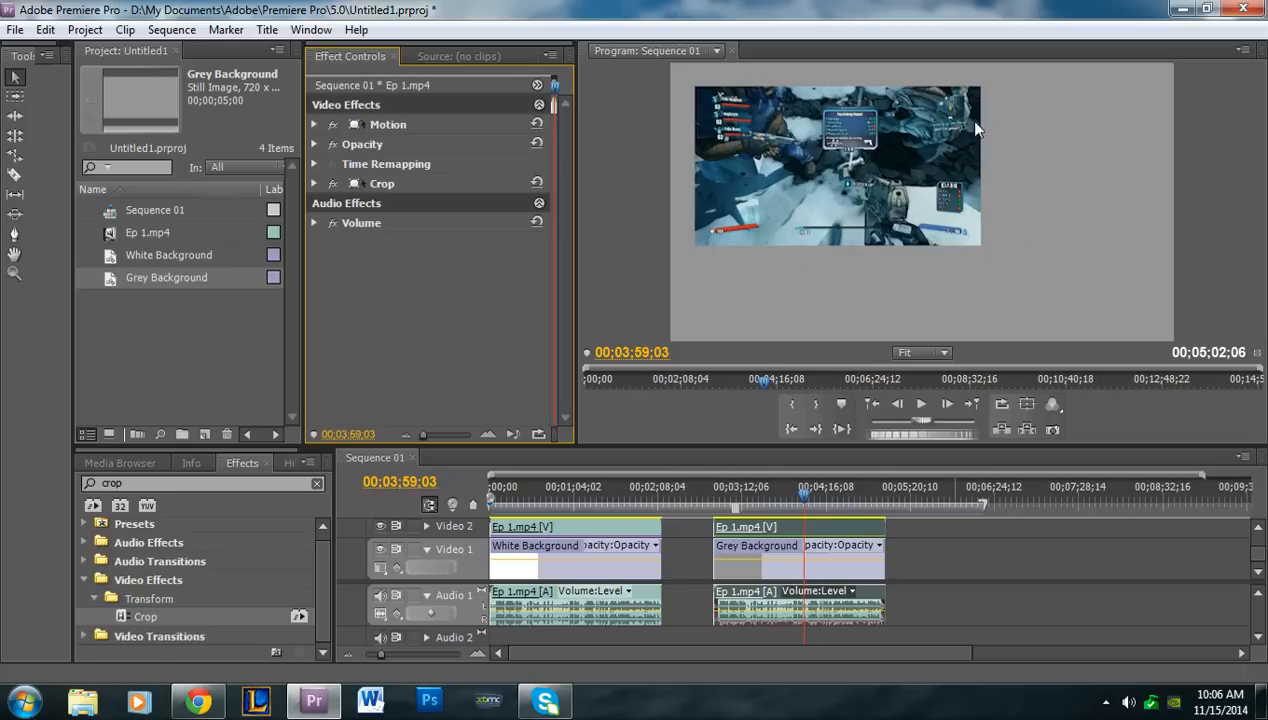
click(147, 341)
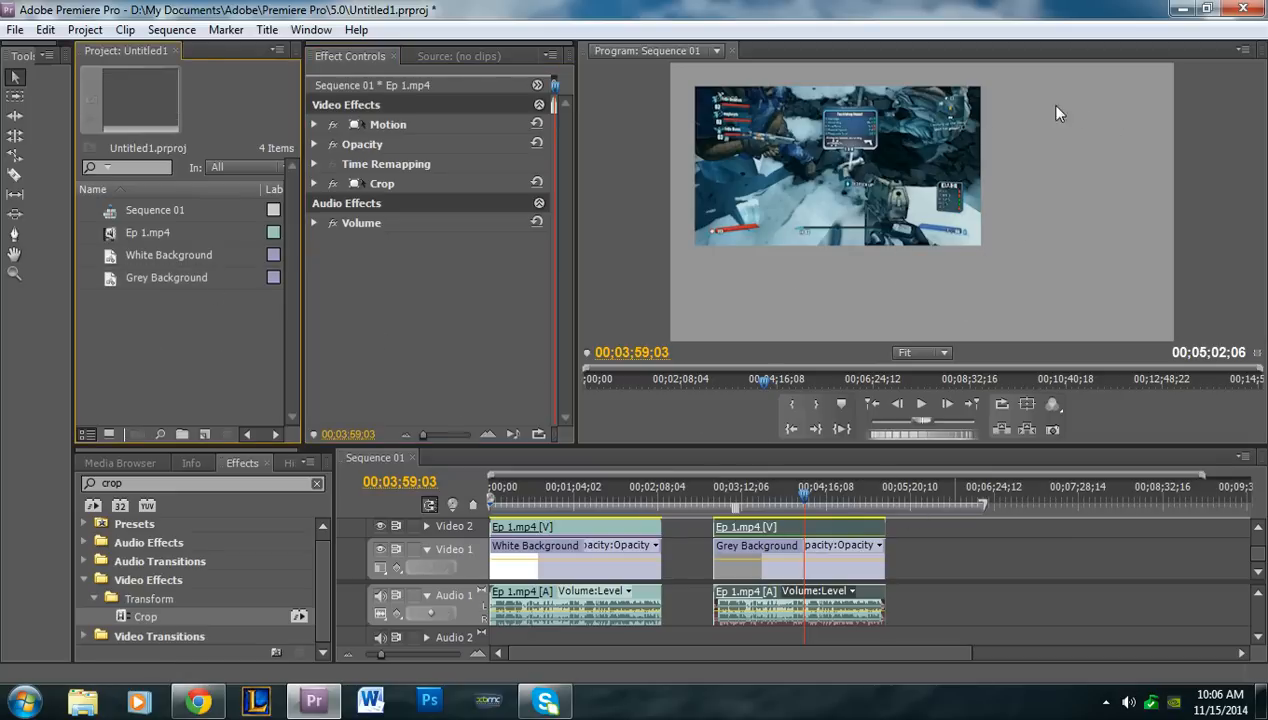
right_click(178, 335)
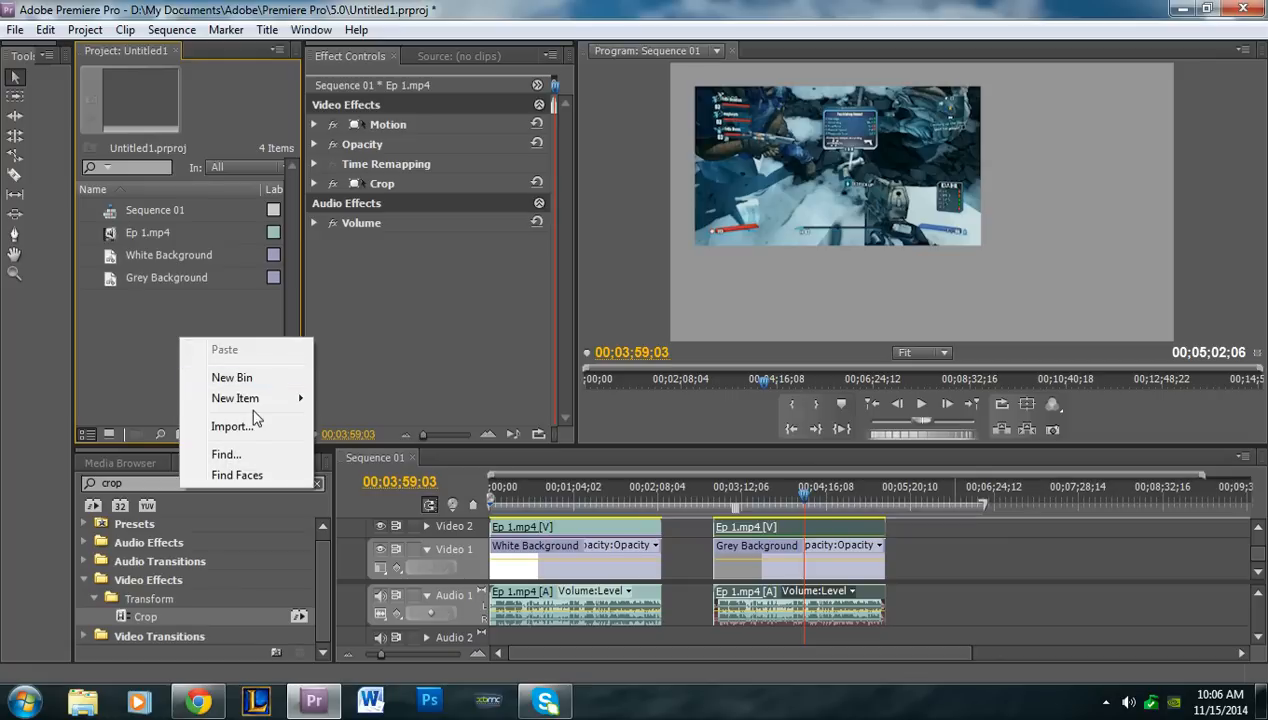
click(133, 322)
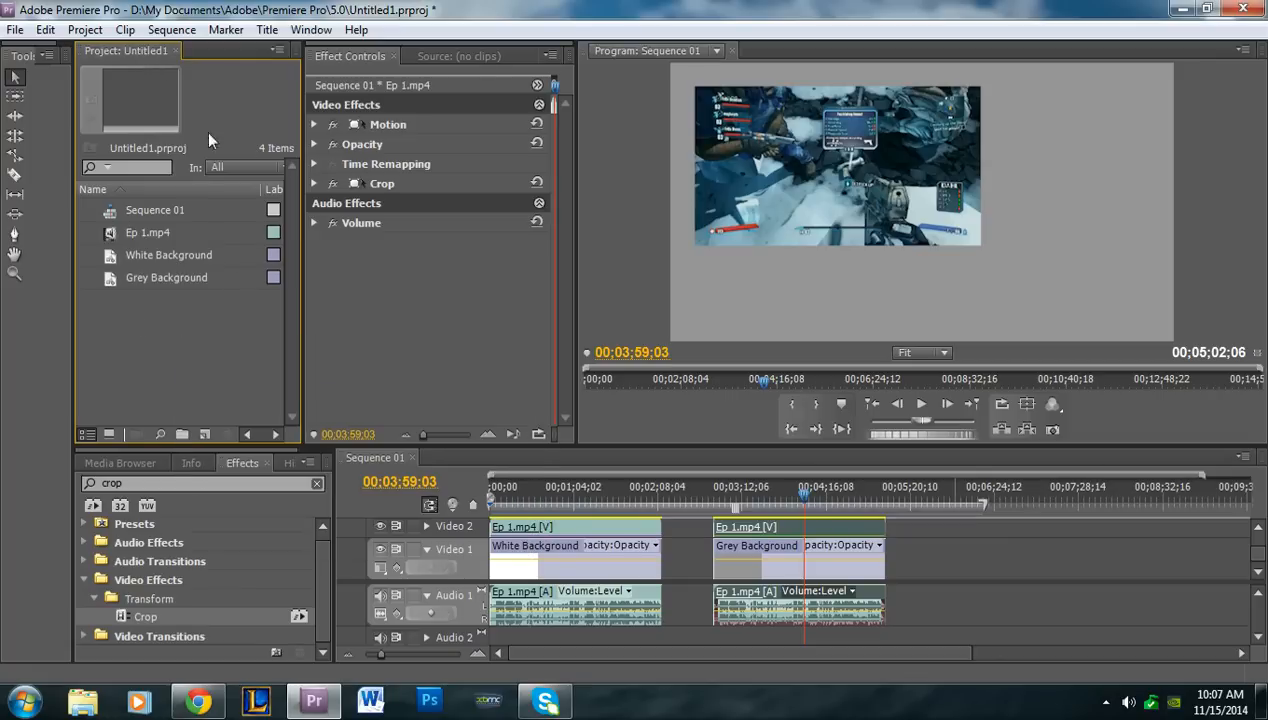
- Create a new title in the project named "Title 1" with the default 720 x 480 video settings
right_click(161, 320)
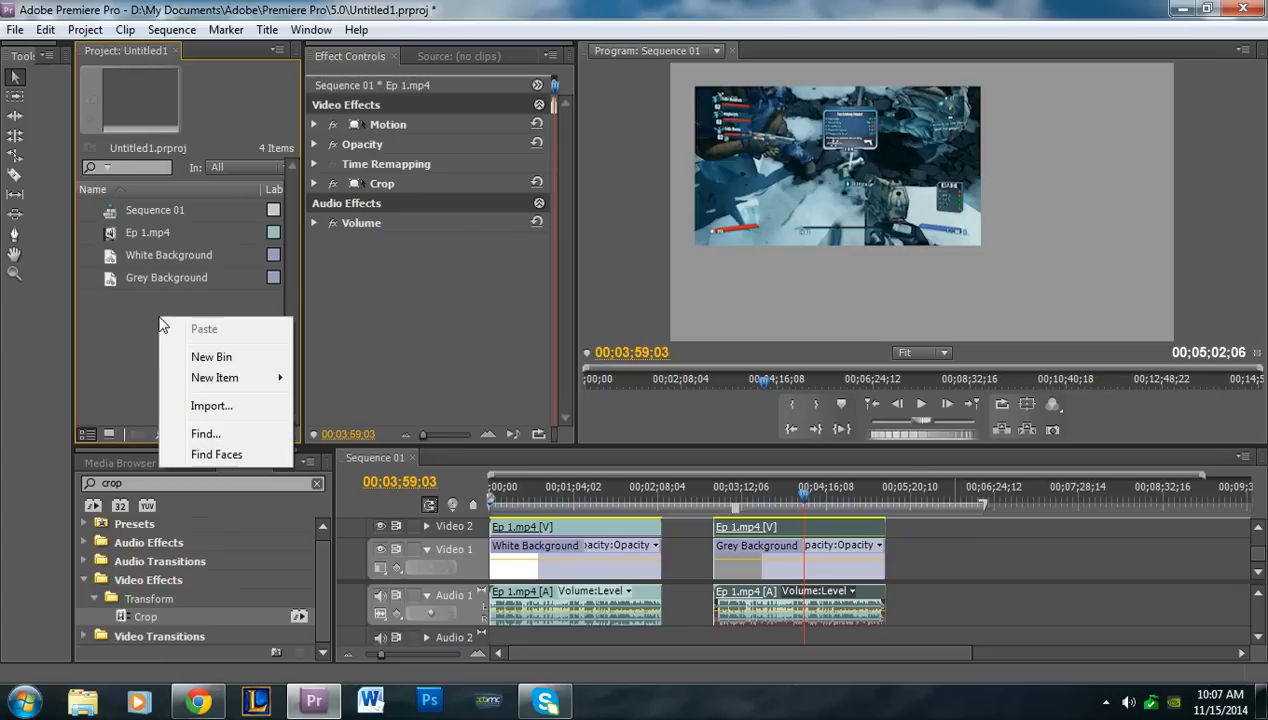
mouse_move(250, 378)
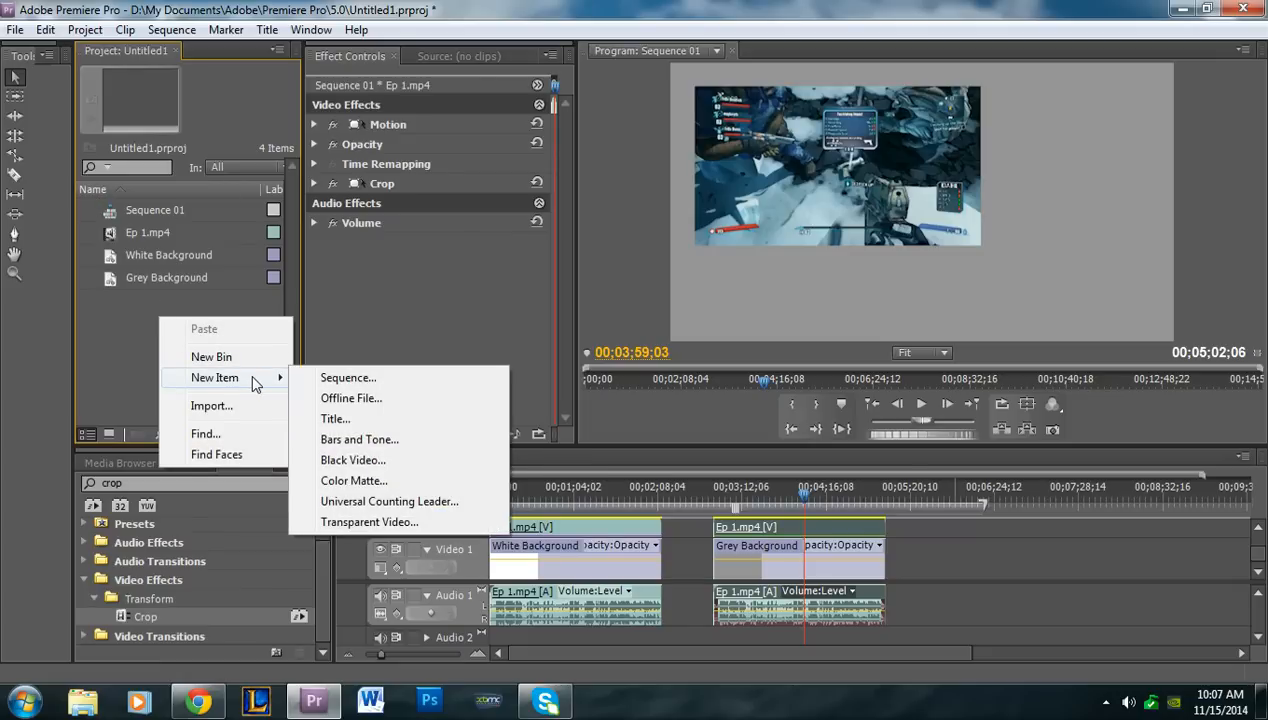
click(380, 420)
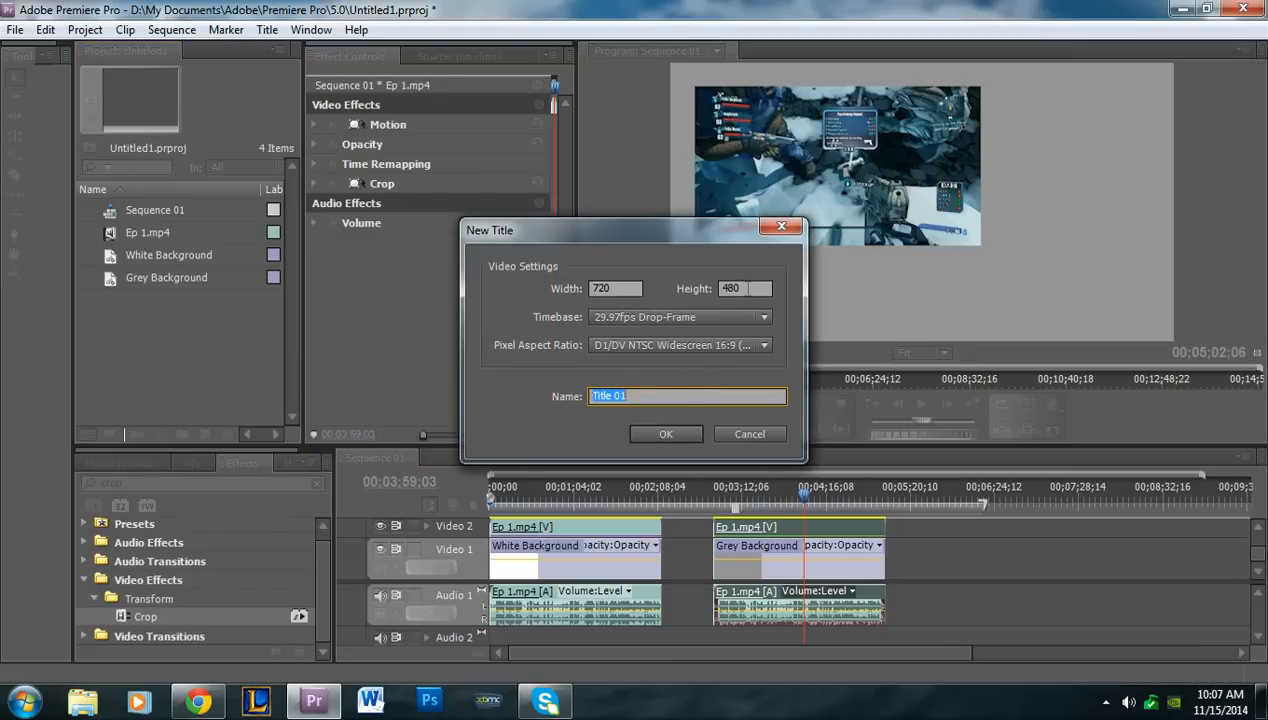
key(BackSpace)
text(Title 1)
key(Return)
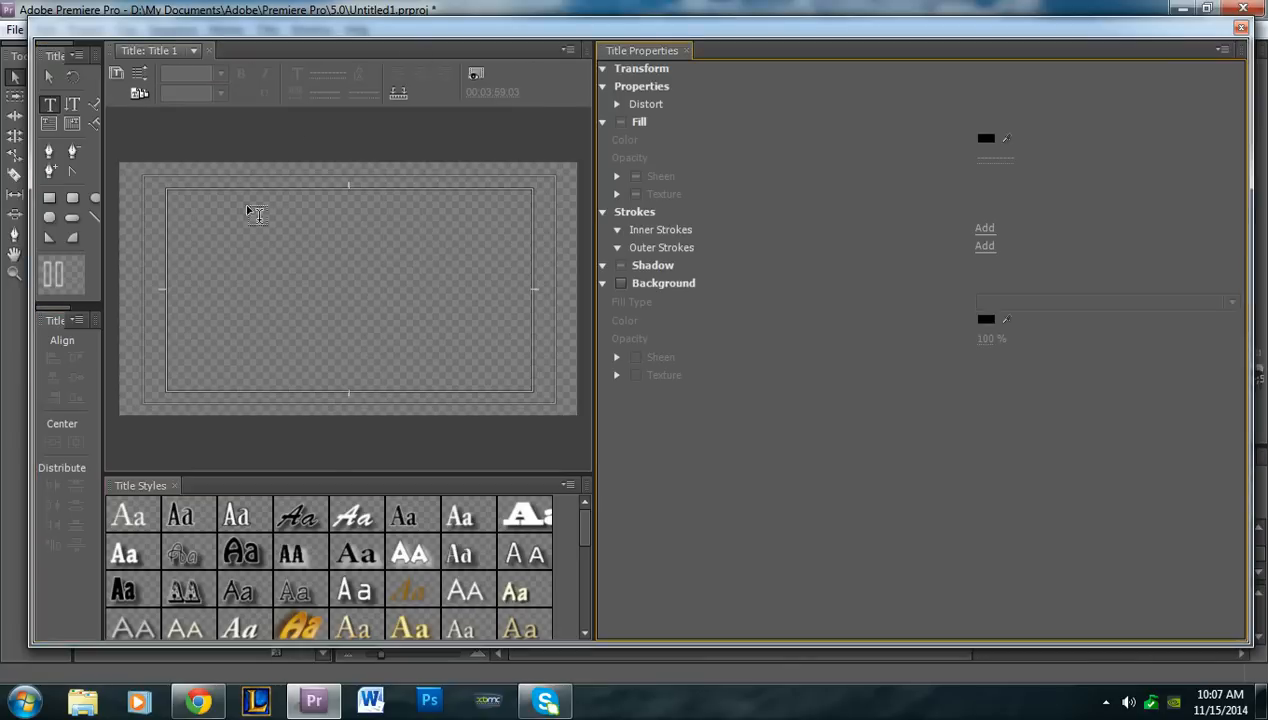
- Start a text object in the upper right part of the title canvas, using the Arial font at size 50
click(53, 103)
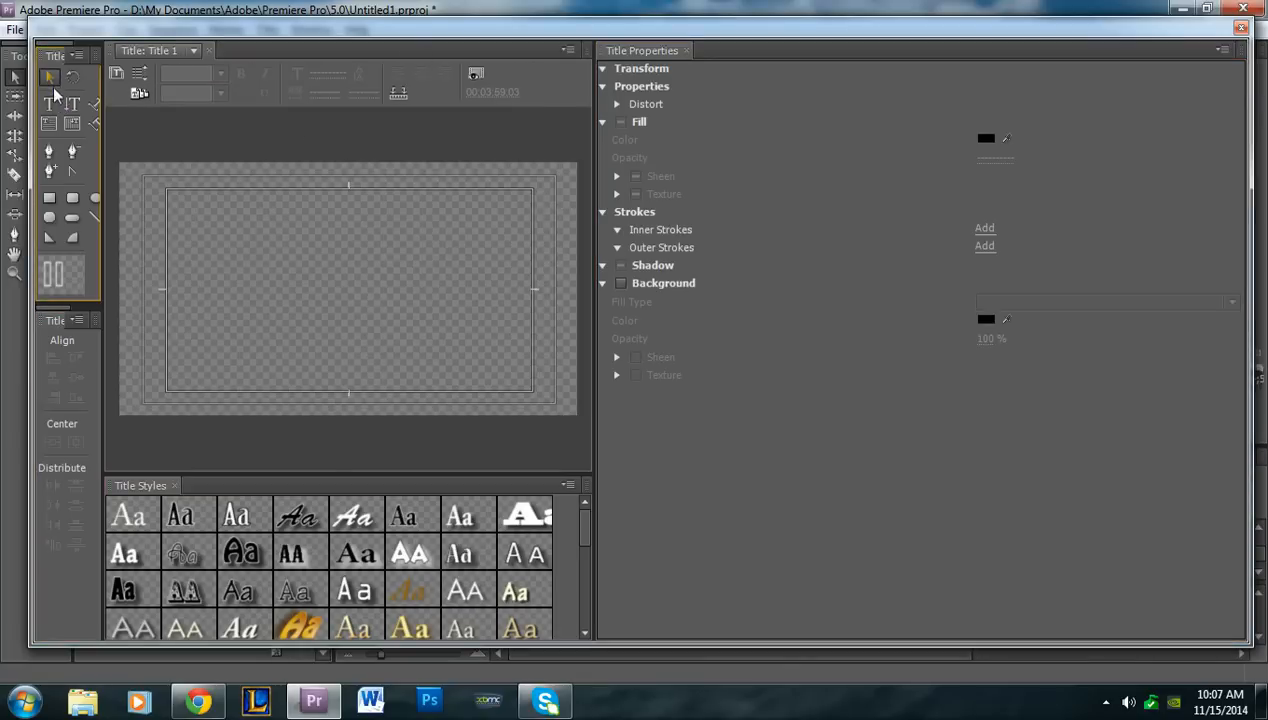
click(52, 104)
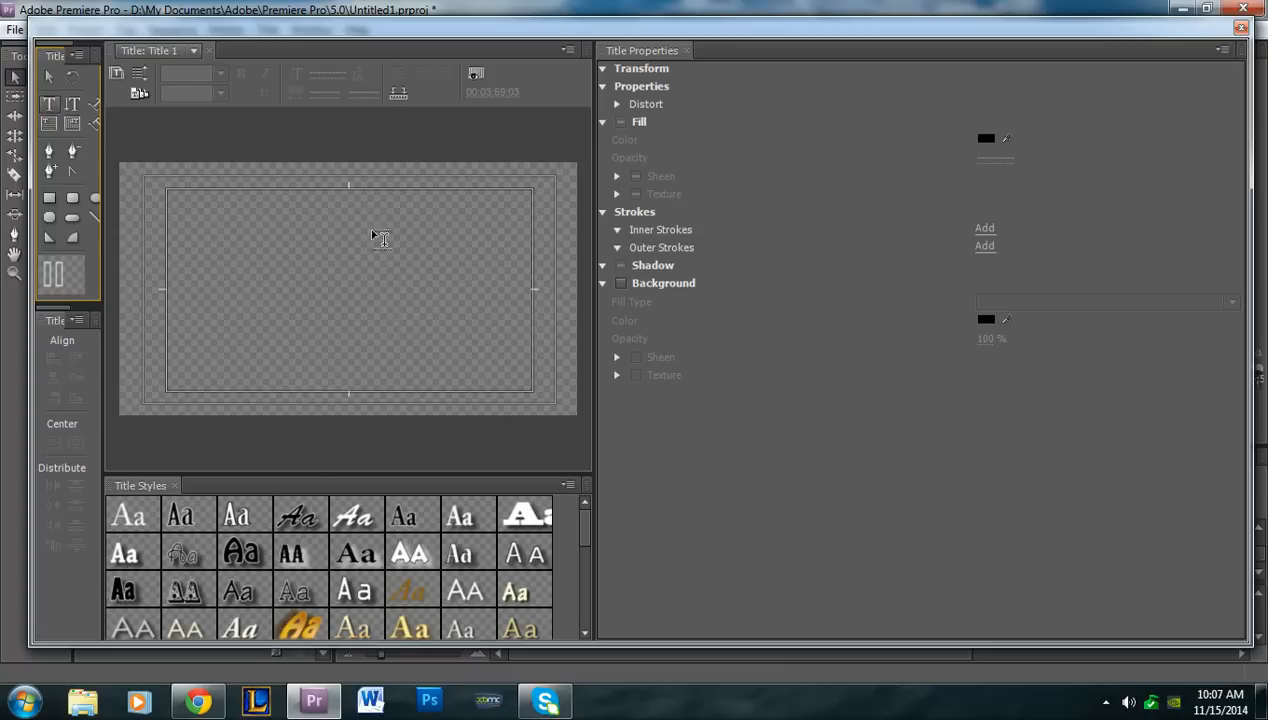
click(397, 247)
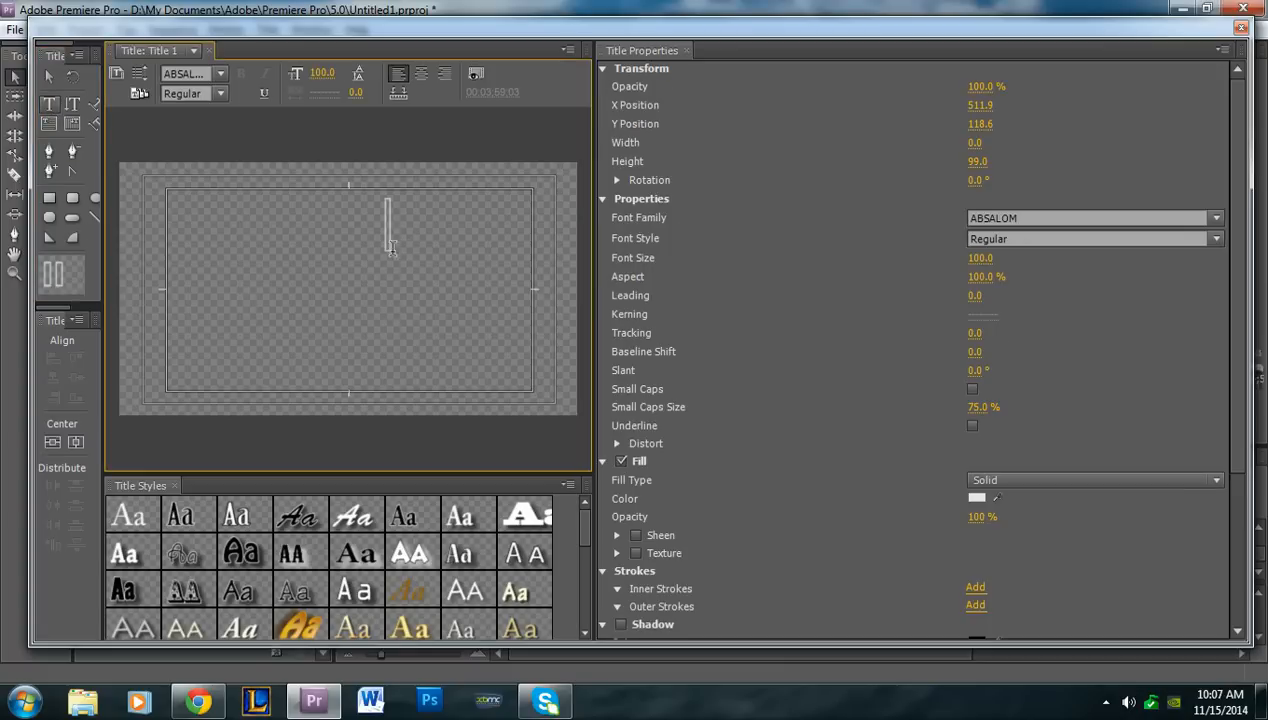
click(218, 73)
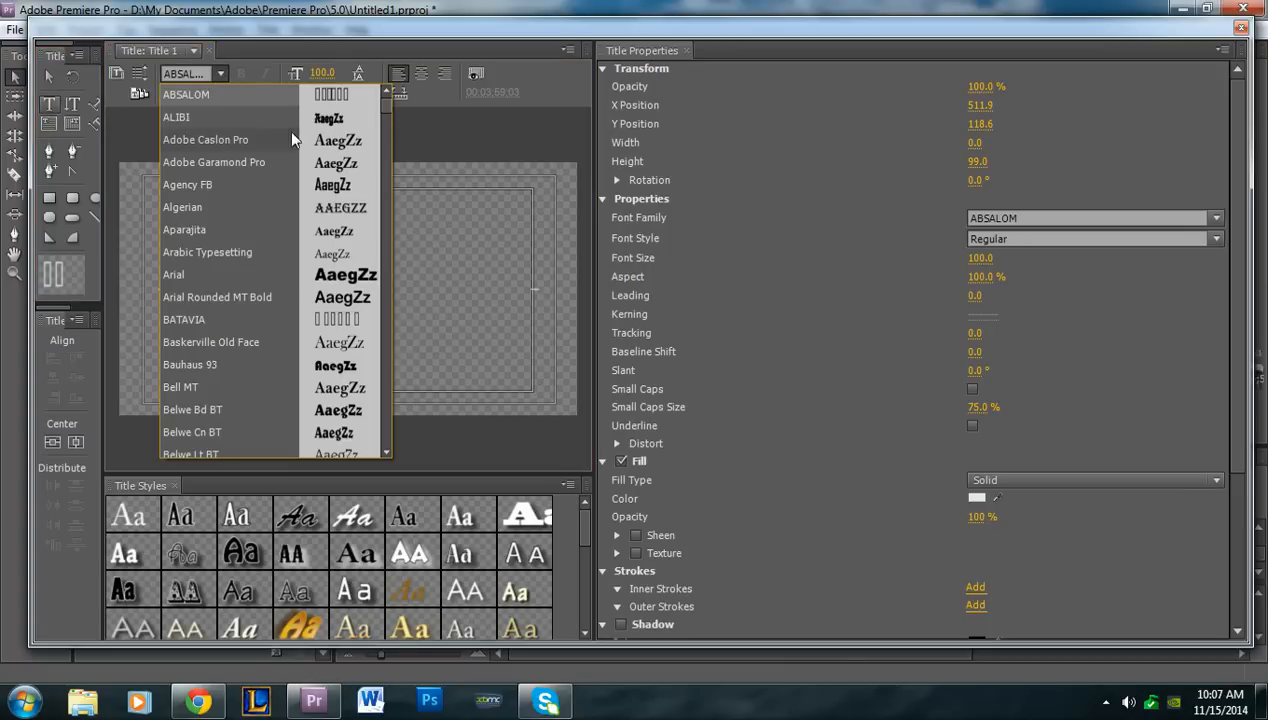
click(224, 273)
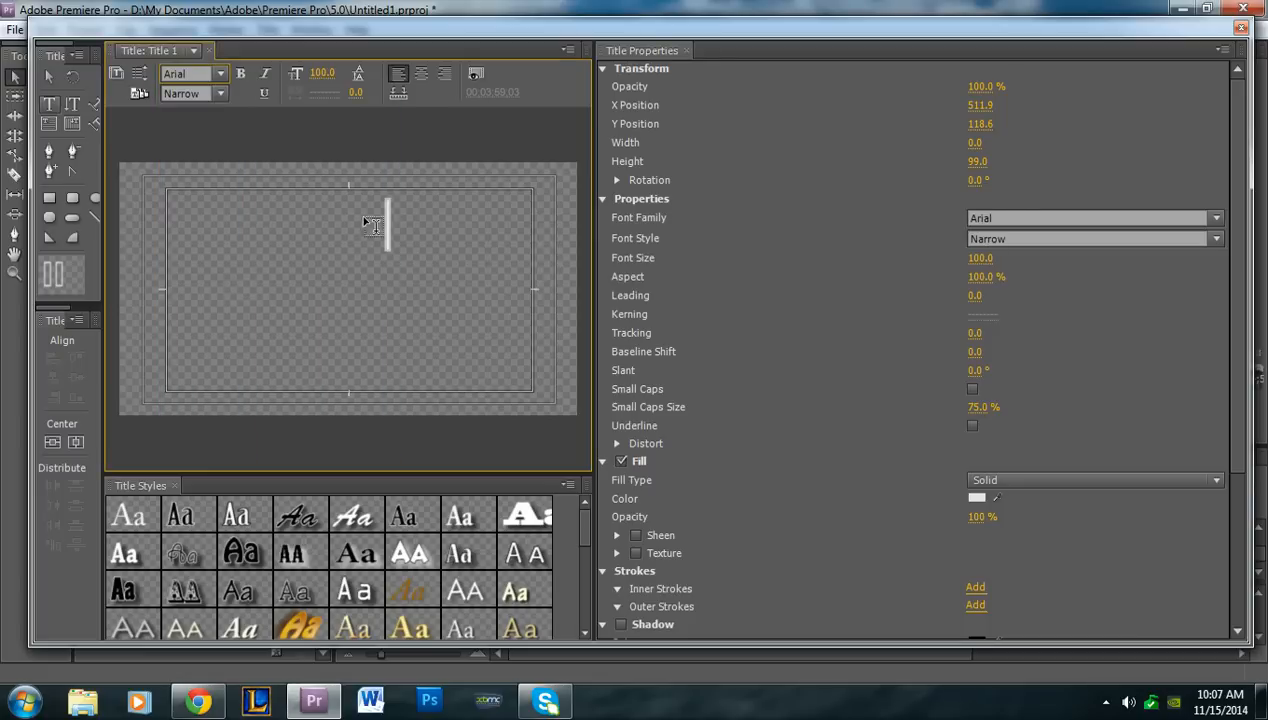
click(326, 73)
text(50)
key(Return)
- Enter the word "Testing" on four separate lines in the title's text object
text(Testing)
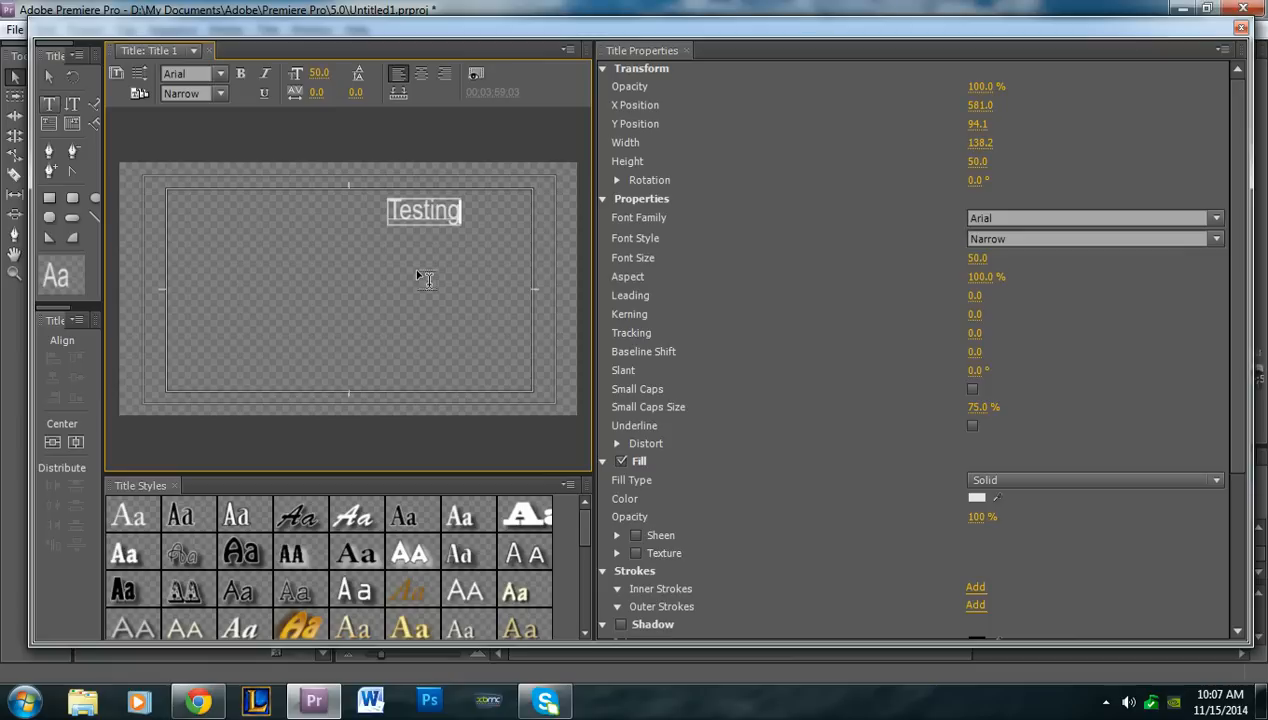
key(Return)
text(Testing)
key(Return)
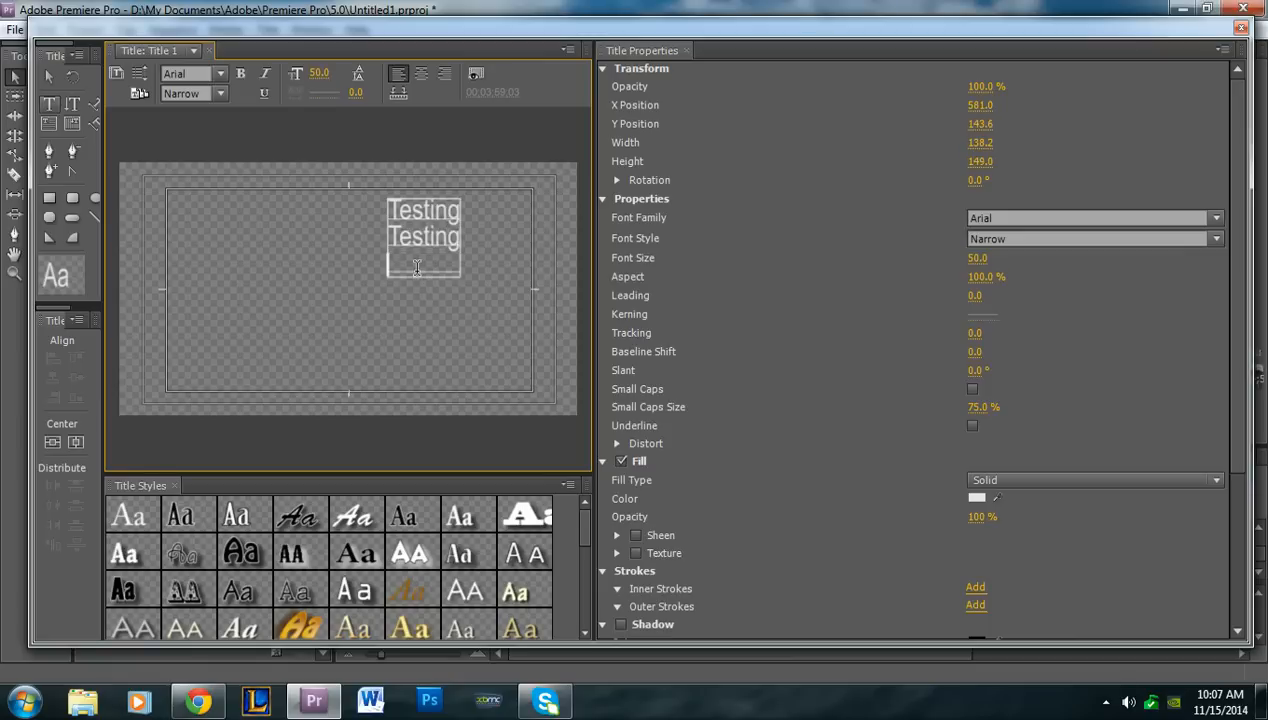
text(Testing)
key(Return)
text(Test)
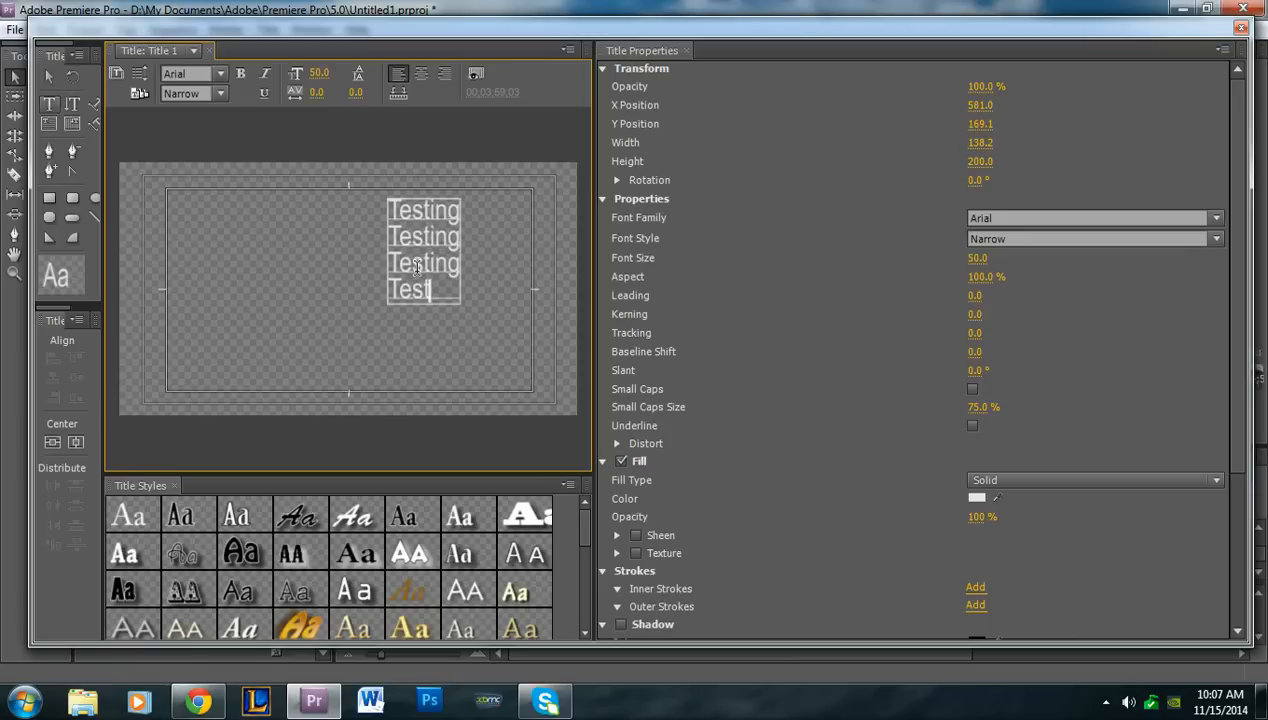
text(ing)
- Shift the text block slightly down and to the right, to about X 609, Y 185
click(46, 81)
drag(400, 252, 418, 262)
click(353, 322)
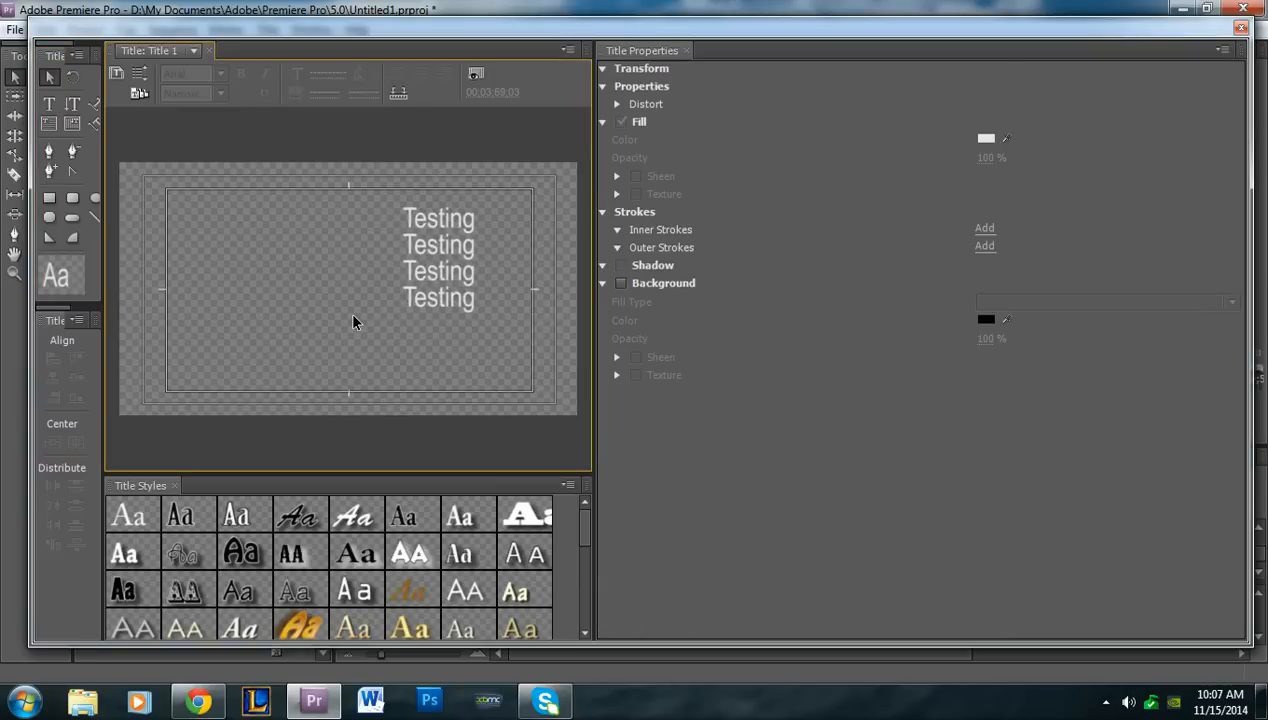
- Change the fill color of the four-line Testing text to black (000000)
click(412, 291)
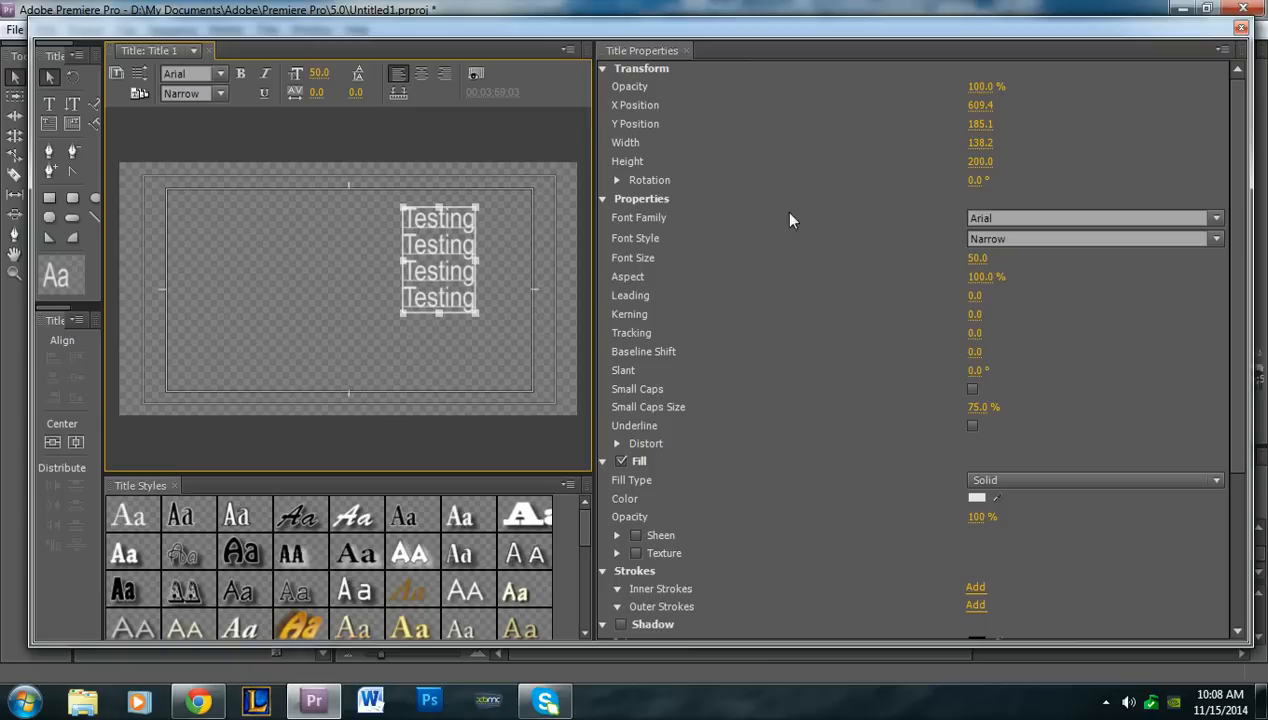
click(369, 272)
click(416, 269)
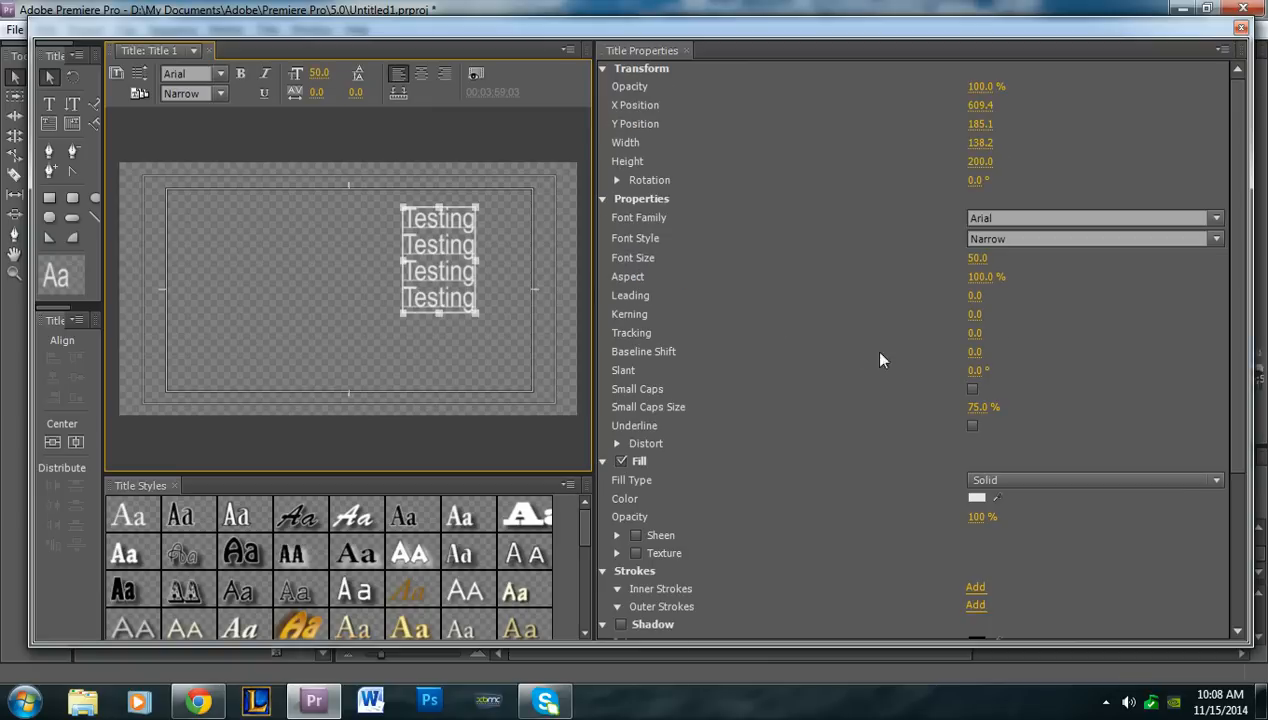
click(975, 497)
drag(547, 279, 532, 250)
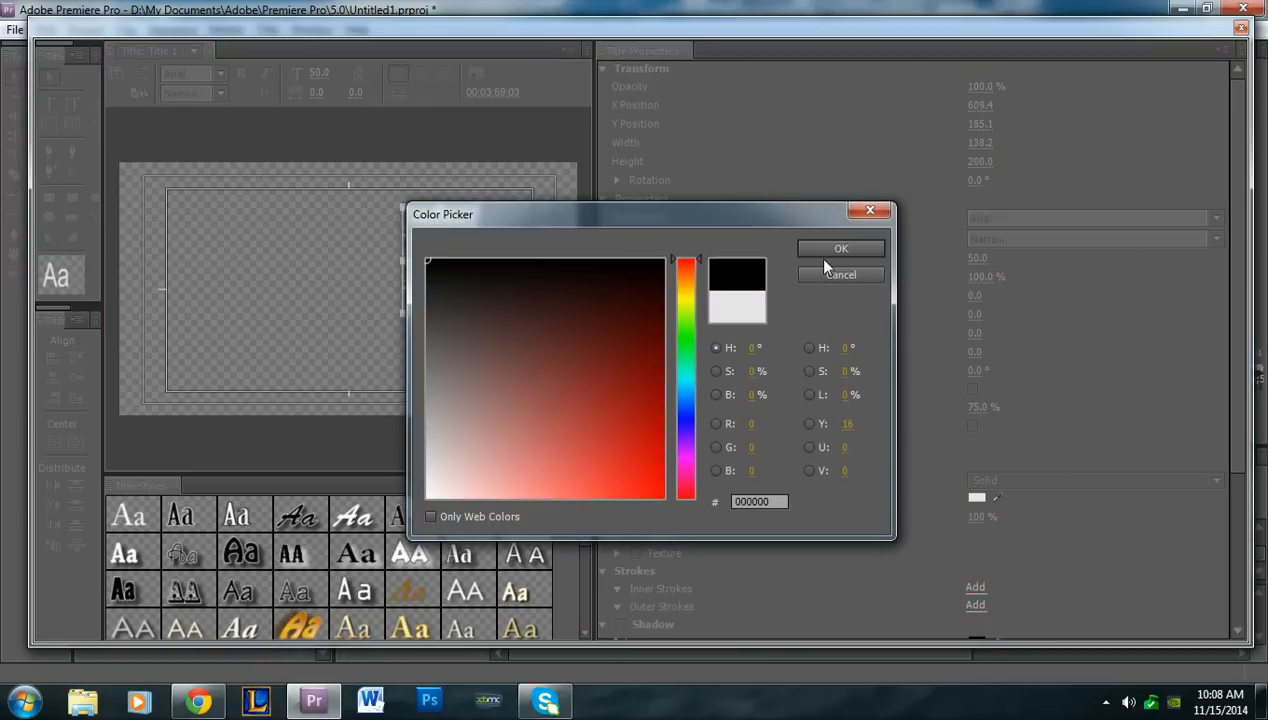
click(832, 250)
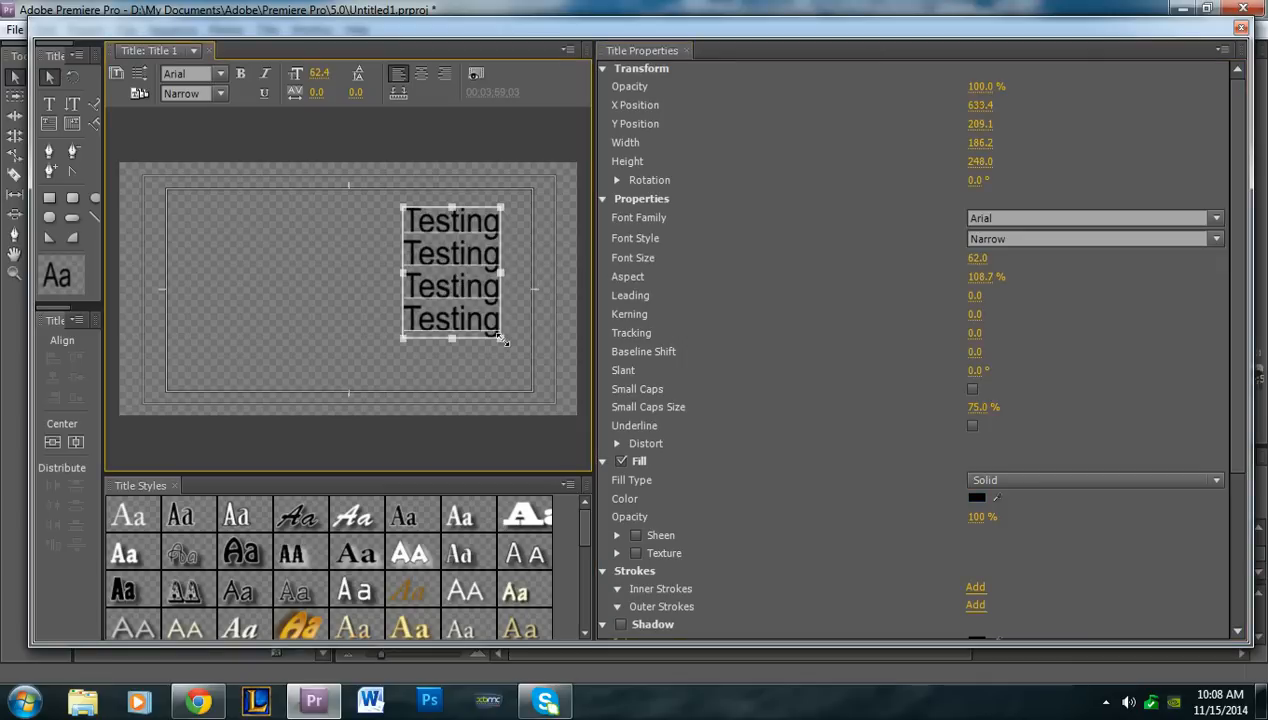
- Enlarge the Testing text block to about 200 x 260, with a font size of about 65, and deselect it
drag(502, 340, 510, 346)
click(50, 76)
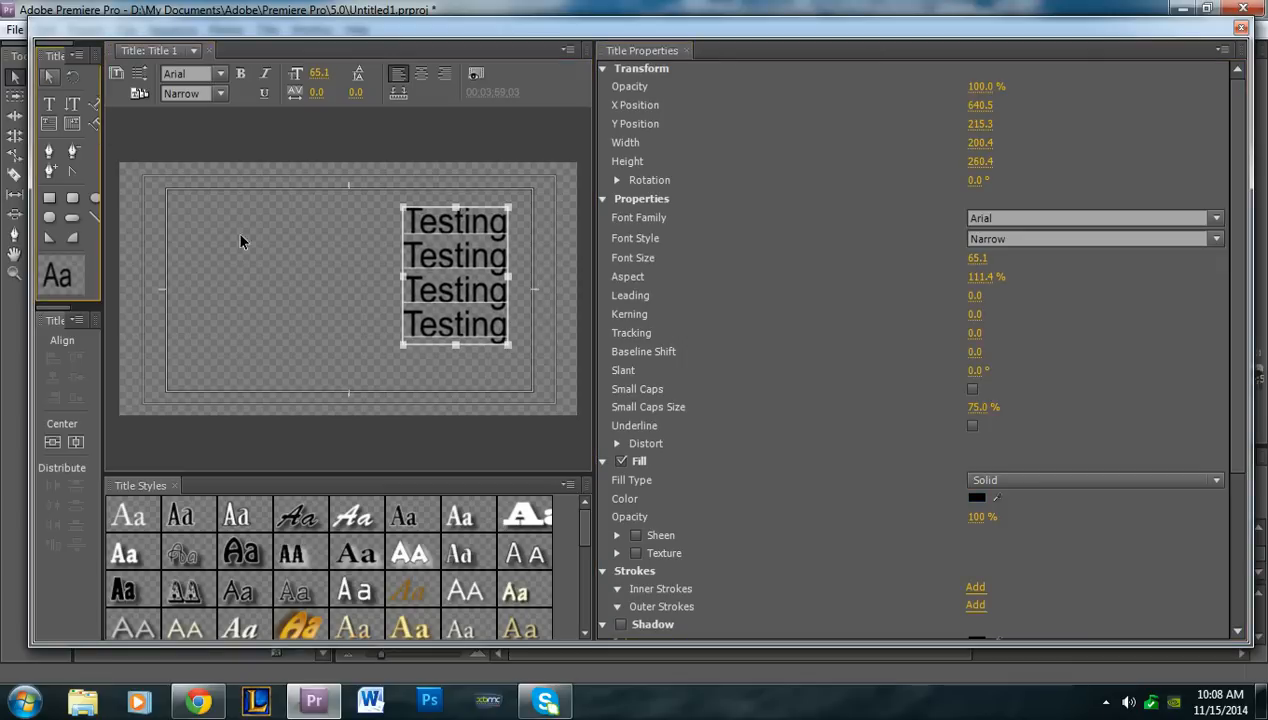
click(240, 241)
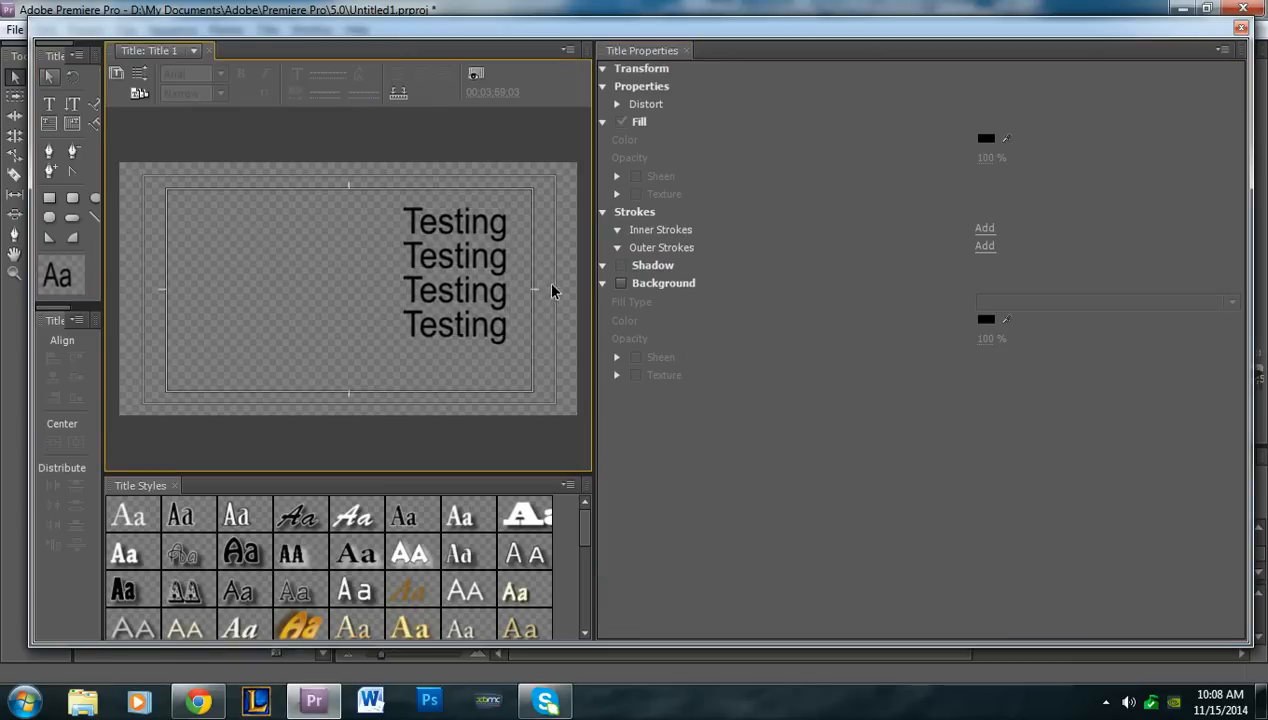
- Close the title editor and place Title 1 on Video 3 above the second Ep 1.mp4 clip, spanning that clip's full length
click(1241, 28)
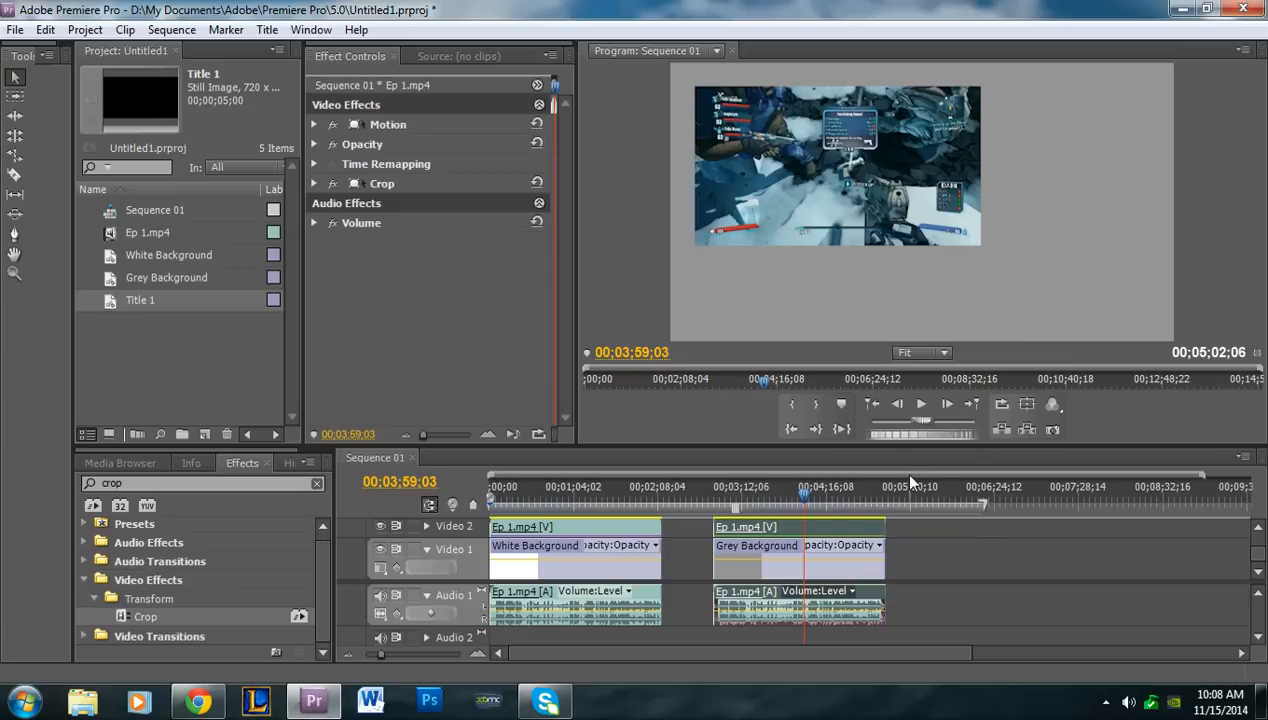
drag(905, 446, 905, 402)
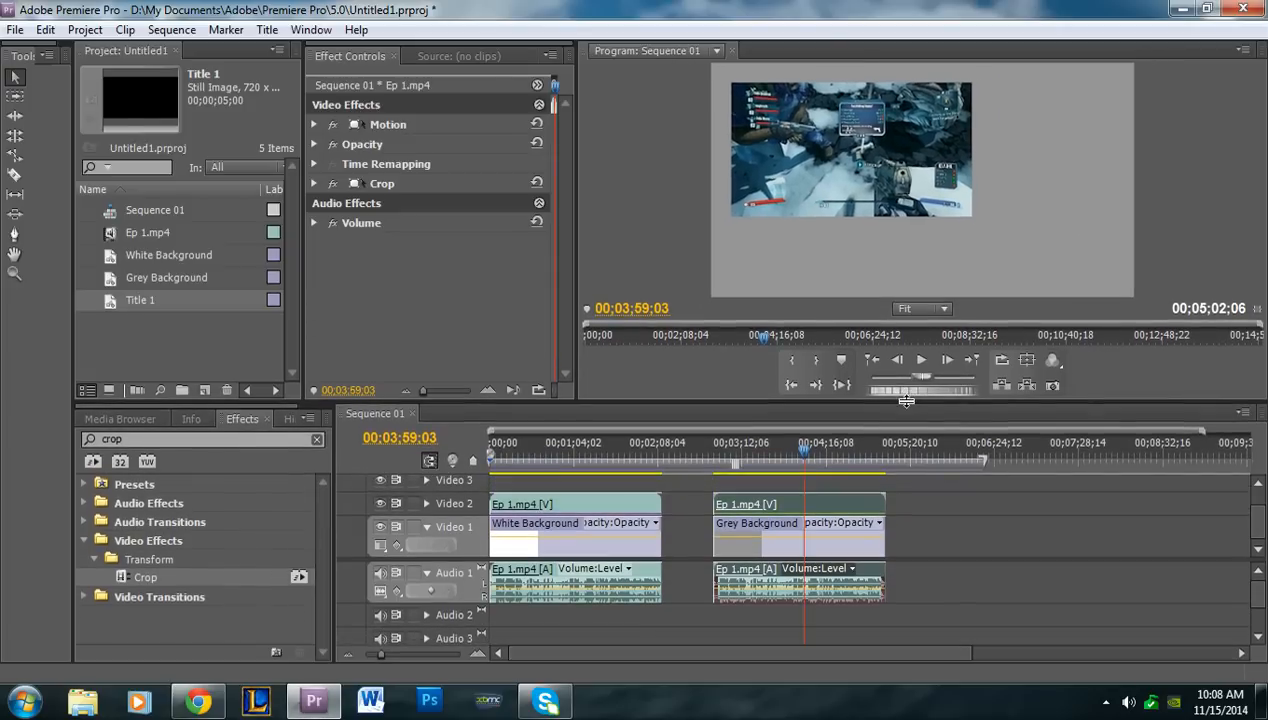
click(123, 326)
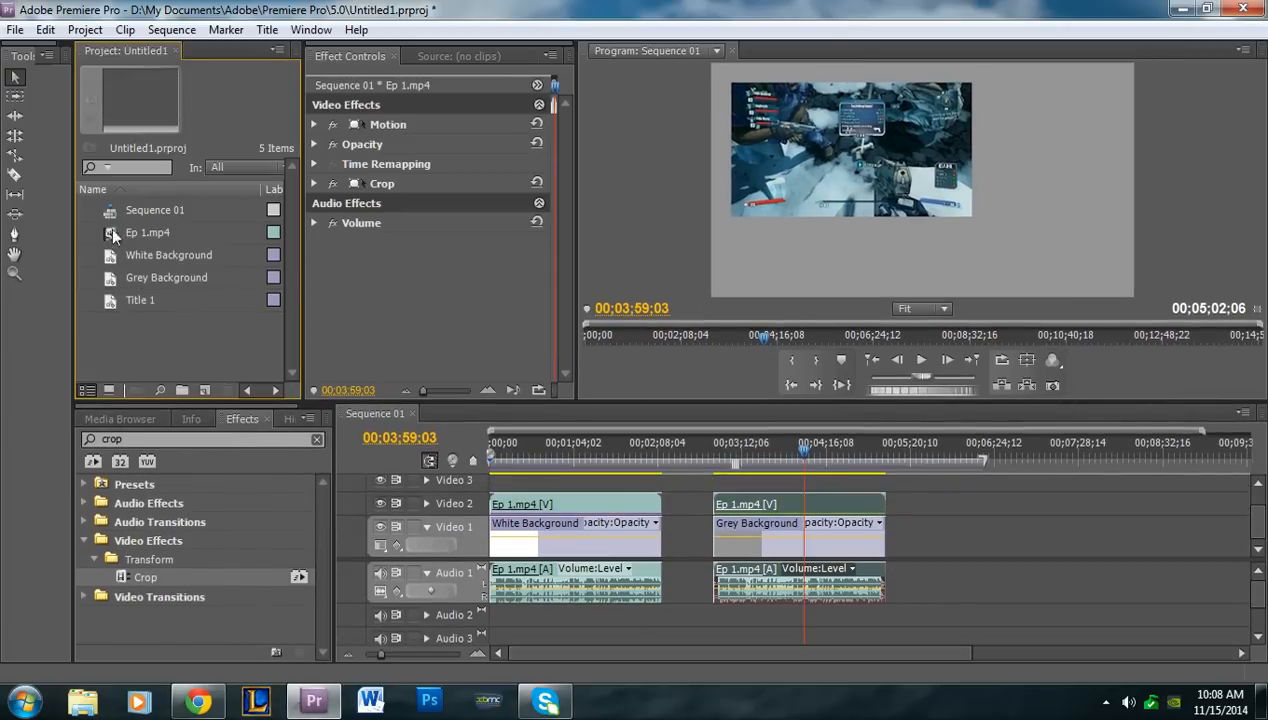
click(107, 300)
drag(107, 300, 888, 480)
mouse_move(806, 455)
mouse_down()
mouse_move(815, 450)
mouse_move(802, 452)
mouse_up()
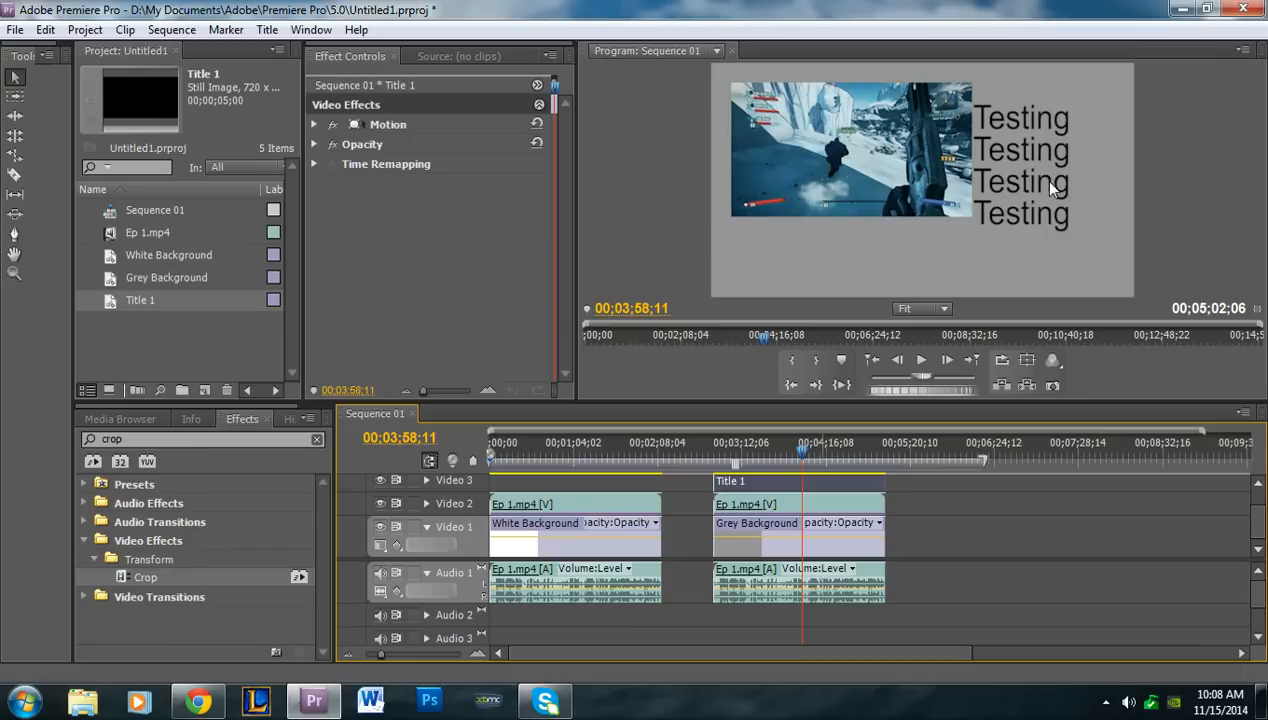
- Move the Testing title slightly down and right, clear of the gameplay video, then deselect it and preview the frame around 00;04;06;29
click(1021, 170)
drag(1021, 170, 1053, 211)
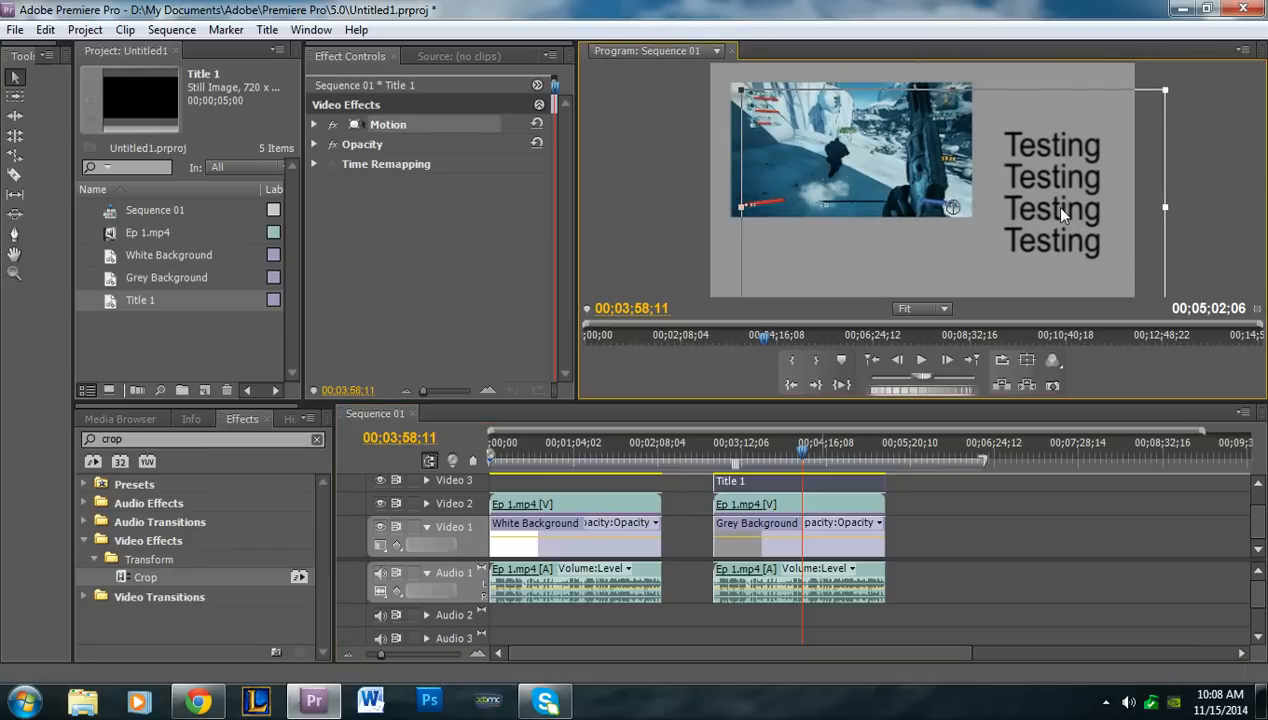
click(1062, 510)
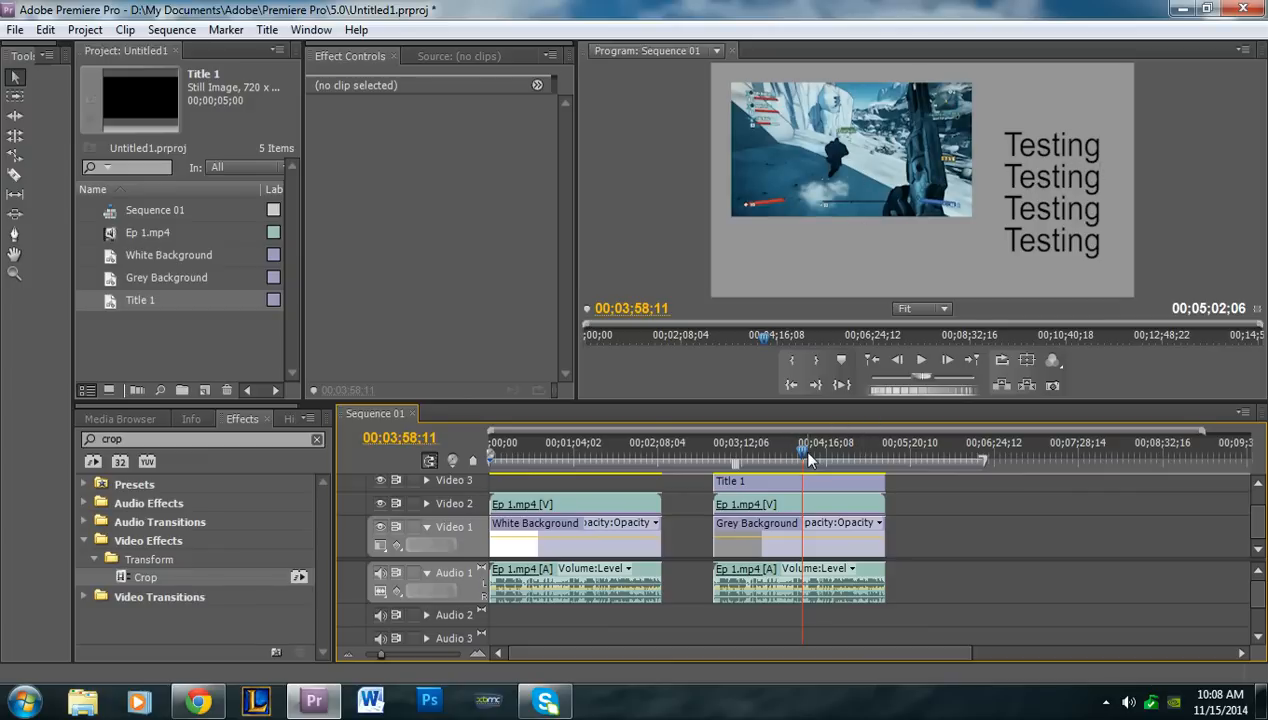
drag(808, 459, 821, 459)
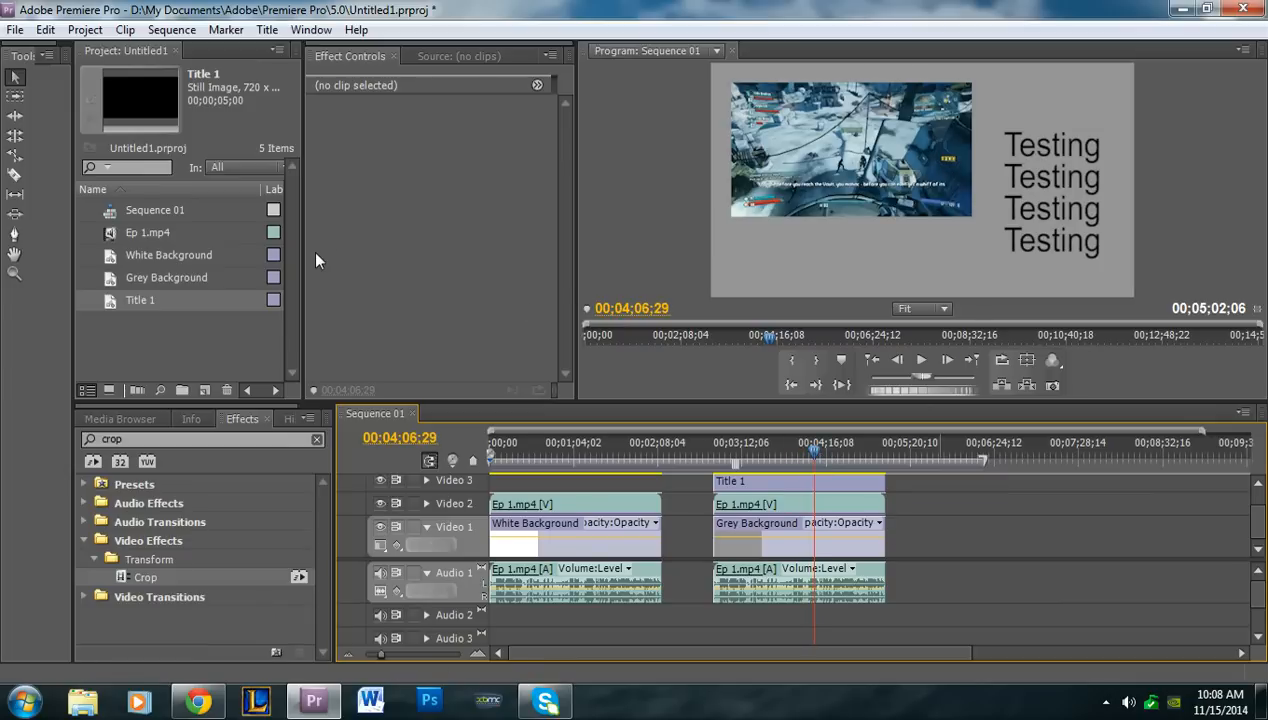
click(235, 365)
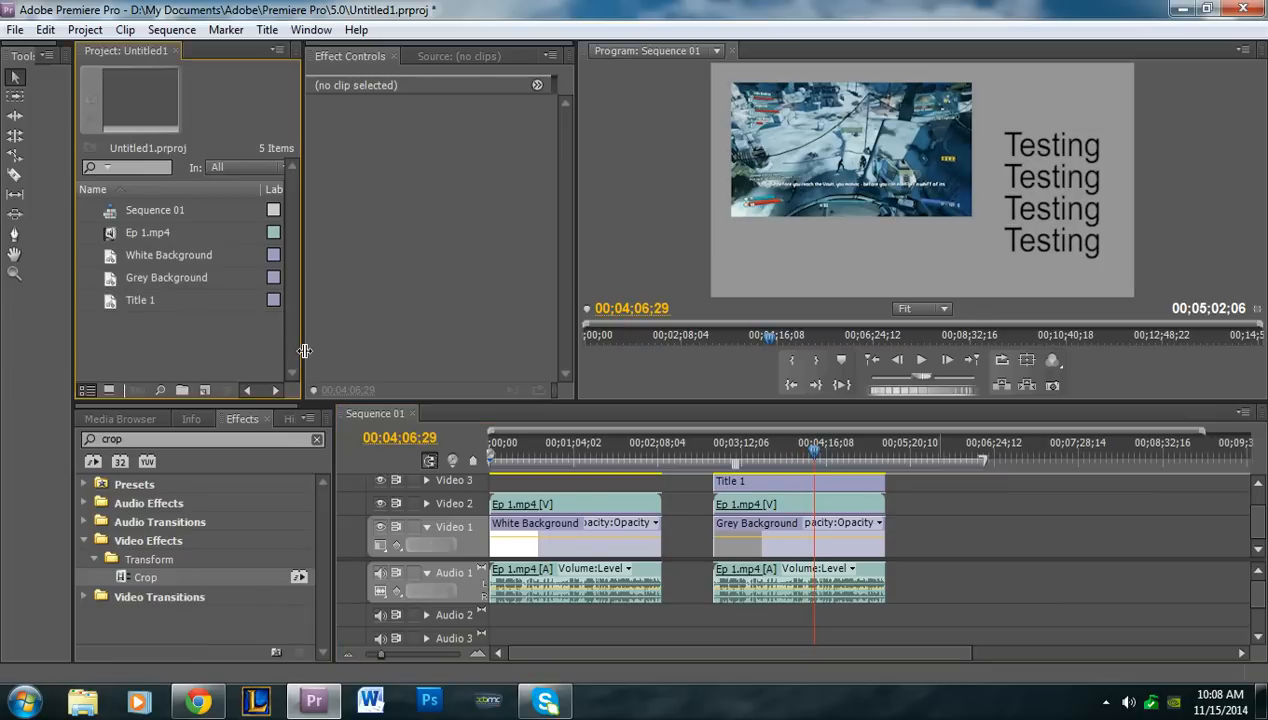